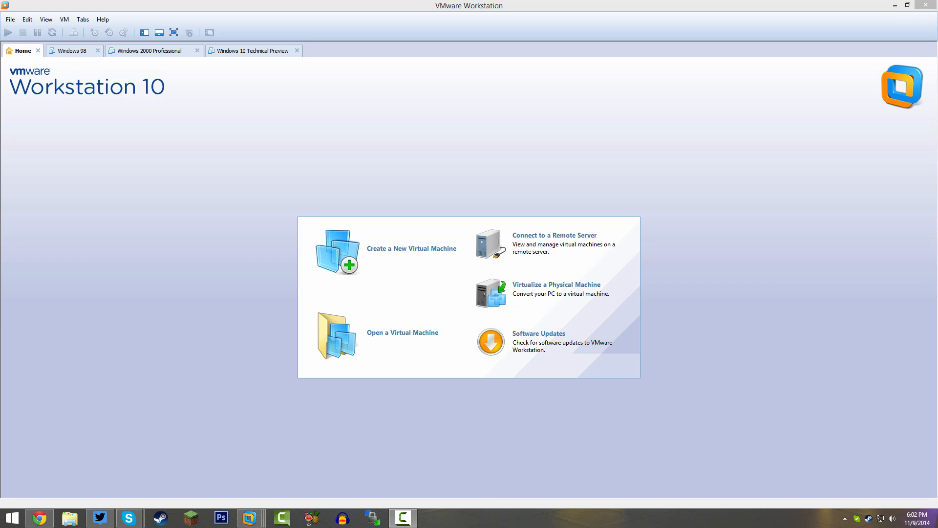
Step: Start a new virtual machine with typical configuration, deferred operating system installation and Windows XP Professional as the guest system
left_click(424, 268)
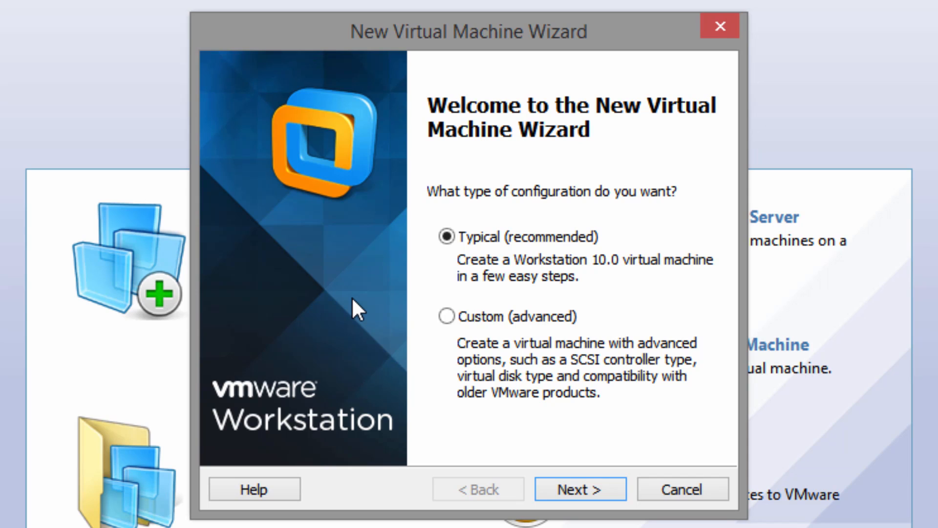
left_click(559, 488)
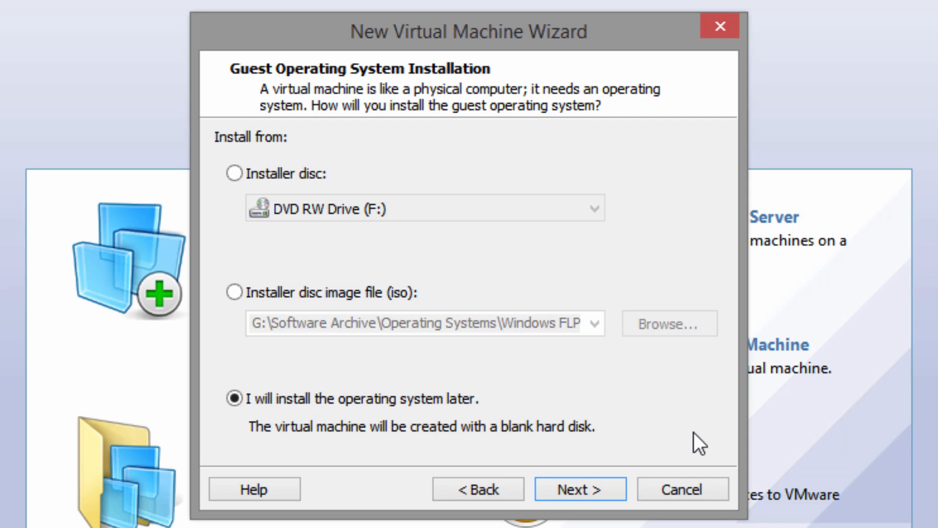
left_click(590, 486)
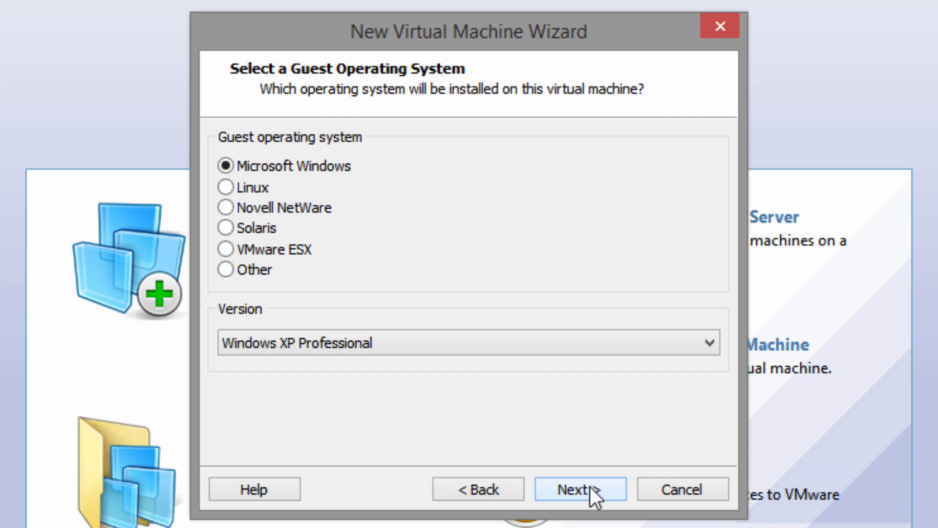
left_click(580, 489)
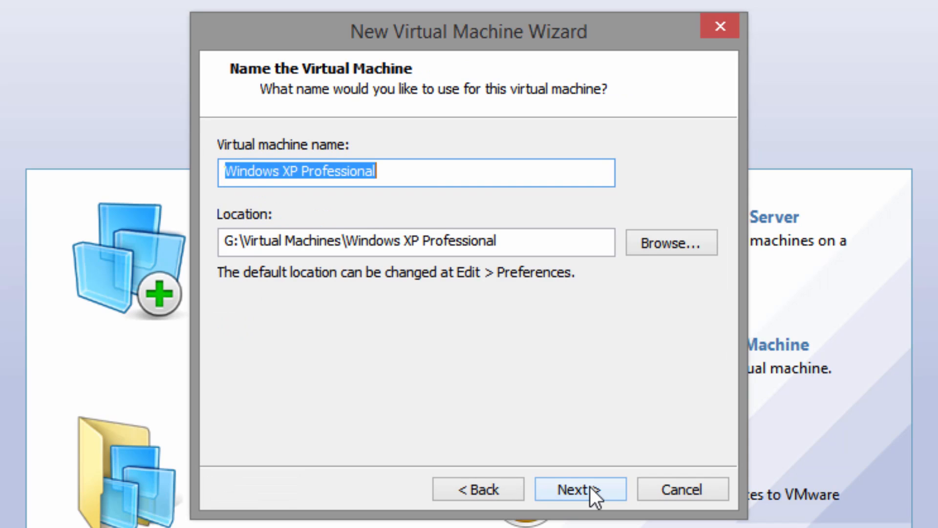
Step: Name the virtual machine Windows FLP and accept its storage location
key("End")
key("ctrl+shift+Left")
key("ctrl+shift+Left")
type("FL")
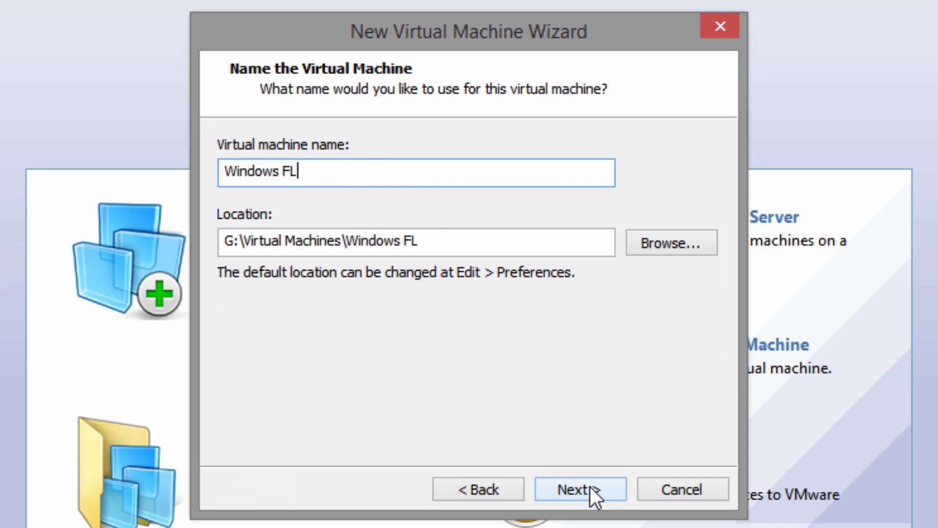
type("P")
left_click(590, 486)
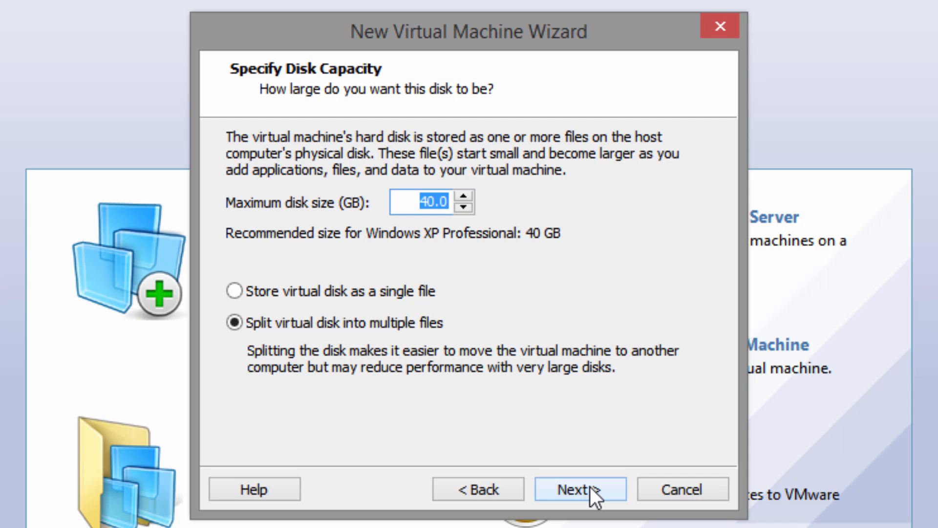
Step: Set the maximum disk size to 5 GB and store the virtual disk as a single file
type("5")
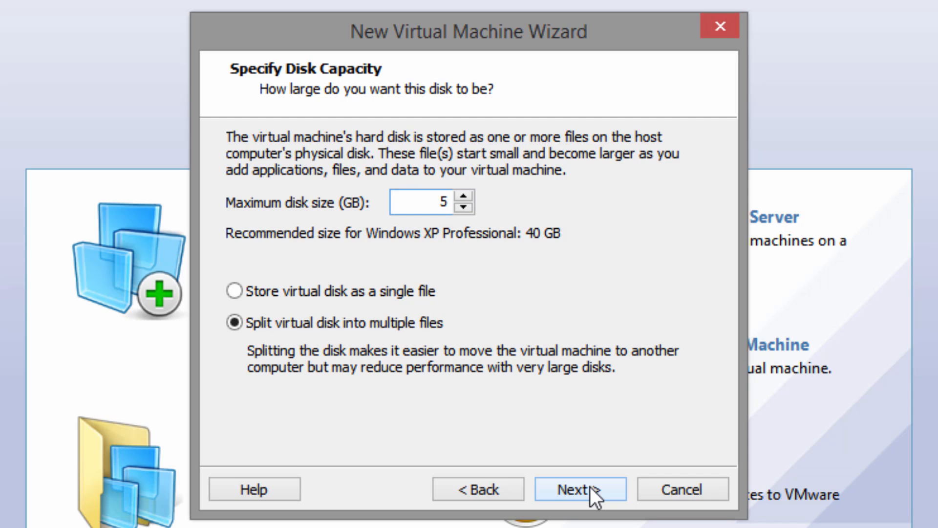
left_click(295, 284)
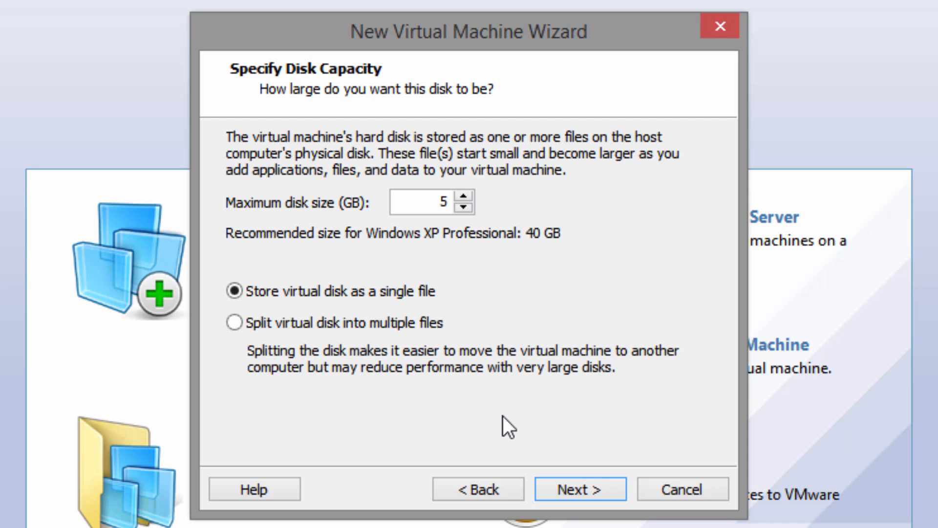
left_click(596, 495)
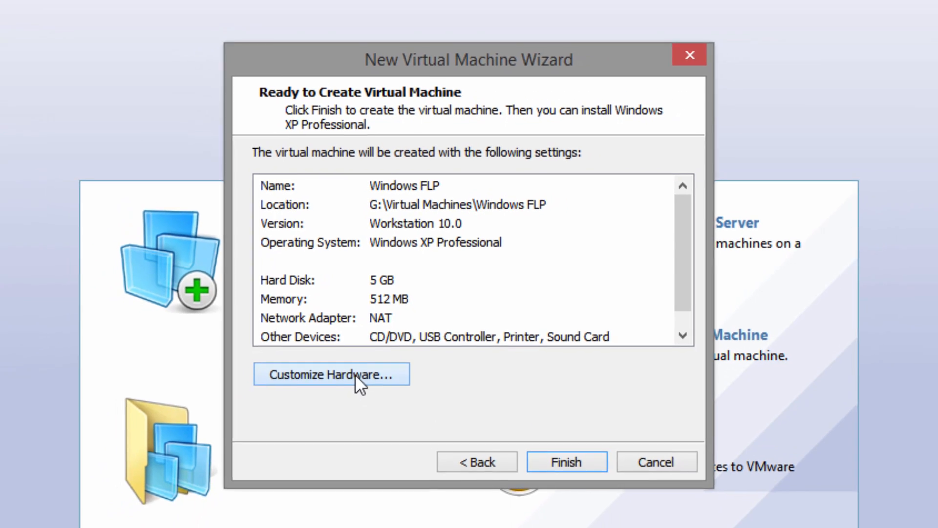
Step: Customize the CD/DVD drive to use an ISO image from G:\Software Archive, and finish creating the virtual machine
left_click(339, 390)
left_click(334, 318)
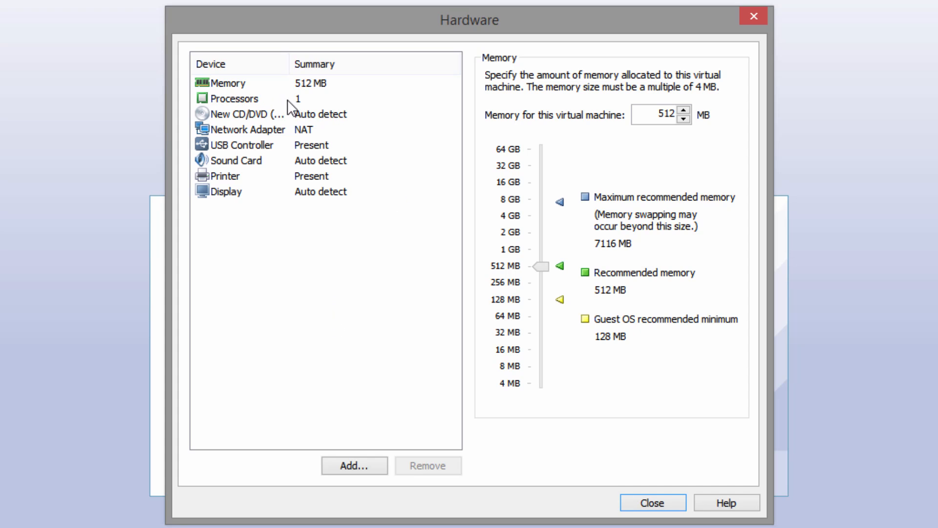
left_click(254, 113)
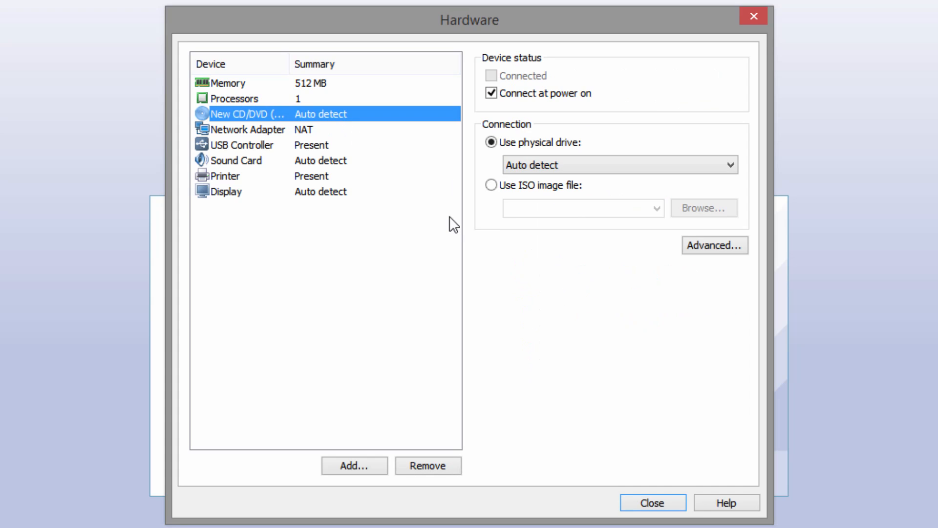
left_click(492, 185)
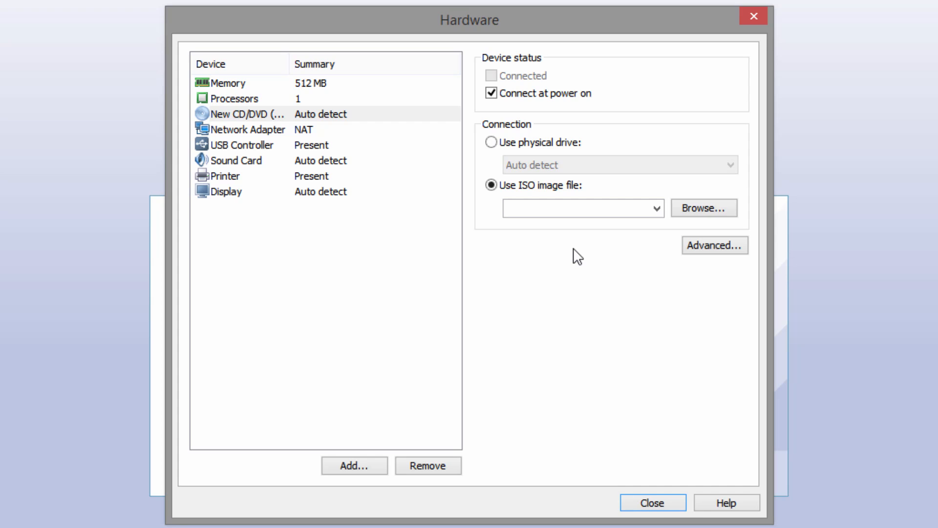
left_click(690, 208)
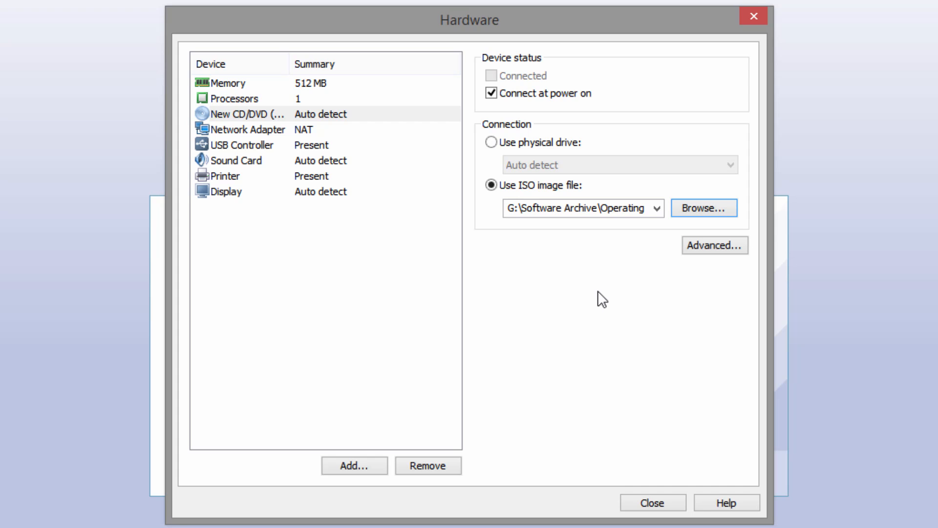
left_click(658, 494)
left_click(554, 427)
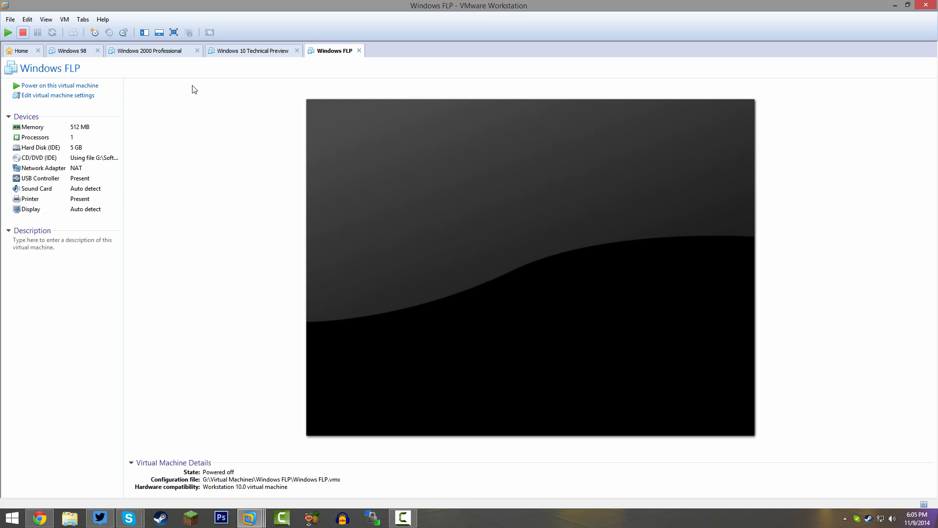
Step: Power on the Windows FLP virtual machine and start Windows setup in Interactive Mode, accepting the license agreement
left_click(78, 86)
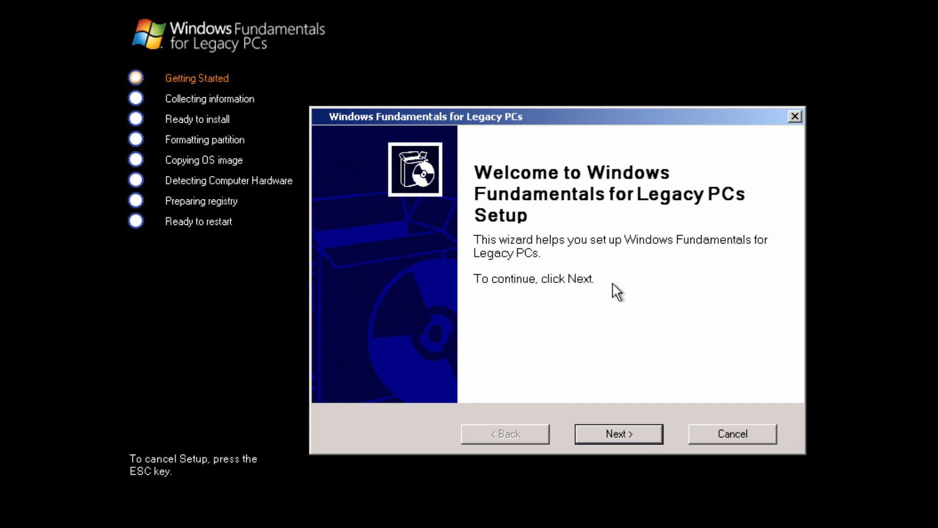
left_click(635, 437)
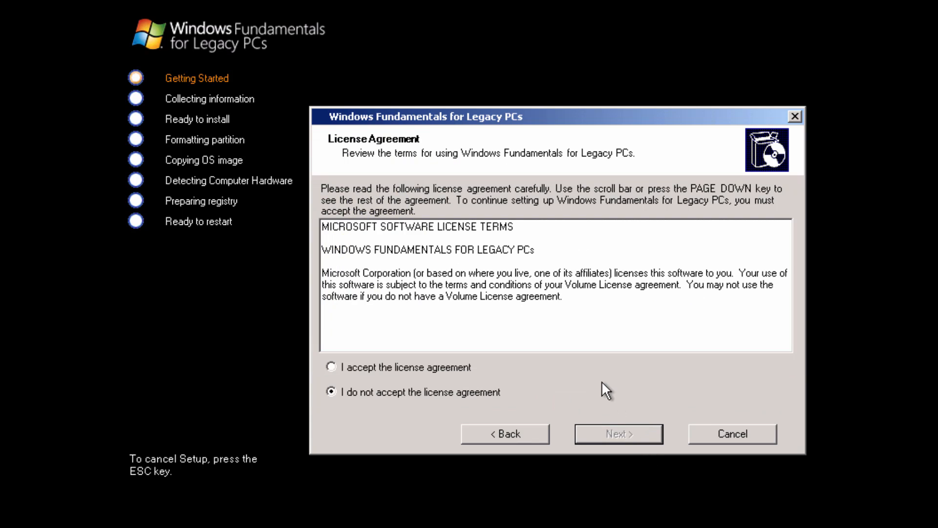
left_click(431, 365)
left_click(644, 438)
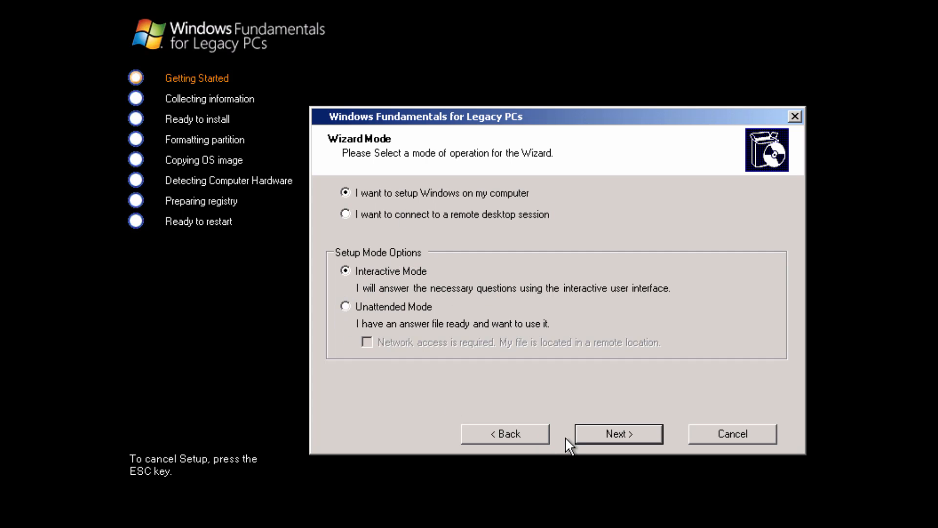
left_click(593, 437)
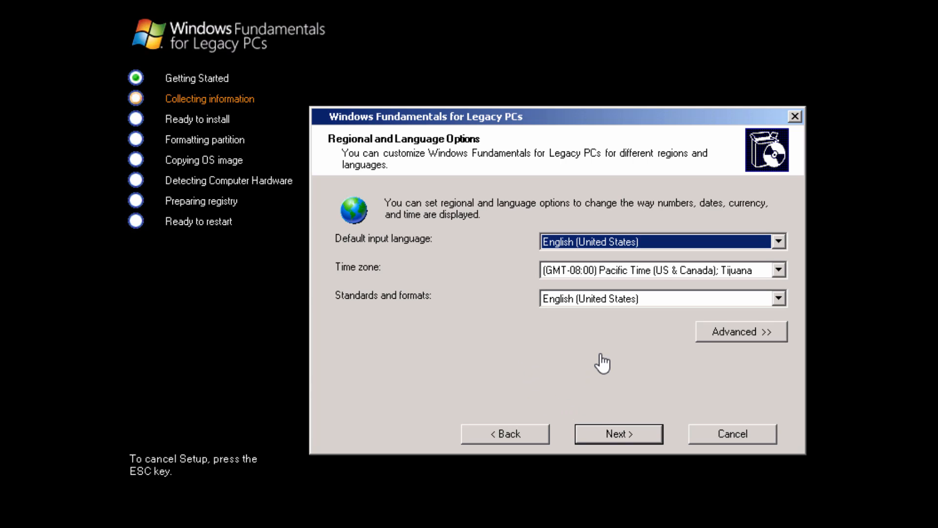
Step: Keep the default regional and language options and choose Custom Configuration for the optional software components
left_click(603, 441)
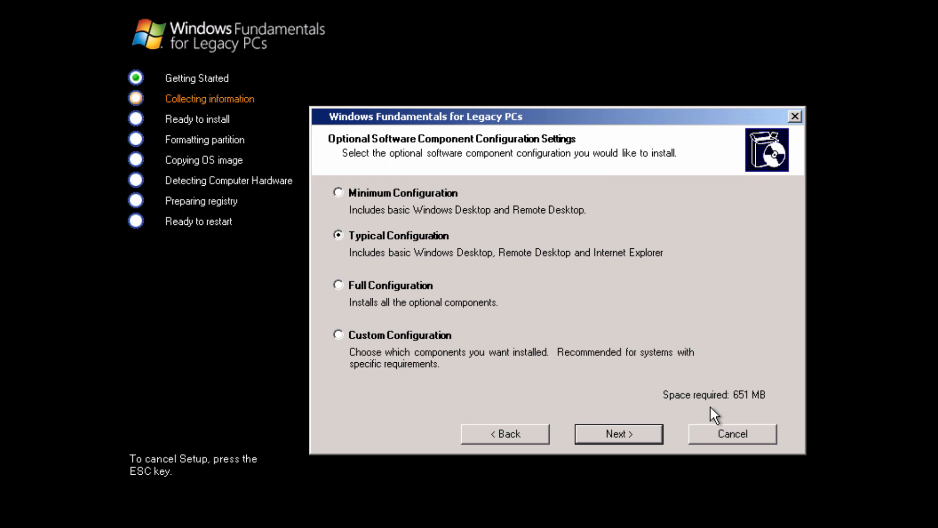
left_click(384, 192)
left_click(421, 336)
left_click(628, 433)
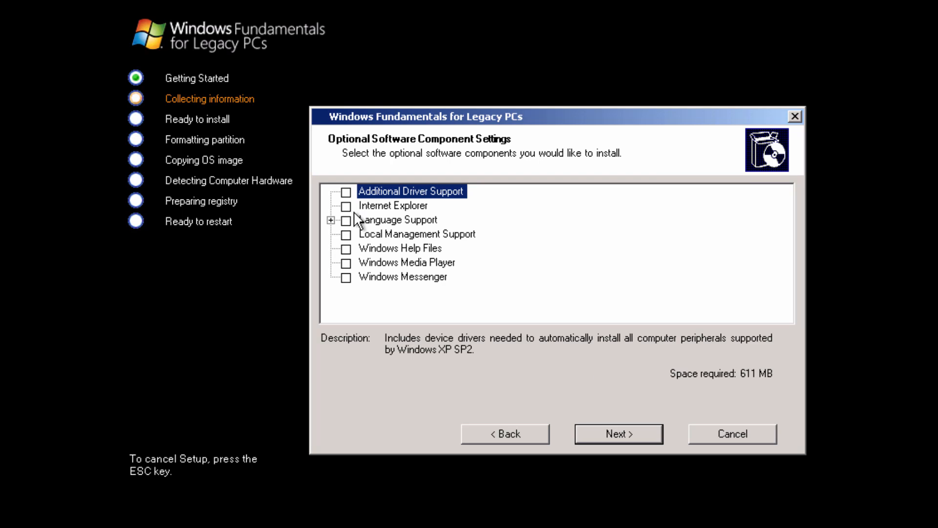
Step: Select Additional Driver Support, Internet Explorer, Local Management Support, Windows Help Files, Windows Media Player and Windows Messenger for installation
key("space")
left_click(346, 206)
left_click(331, 220)
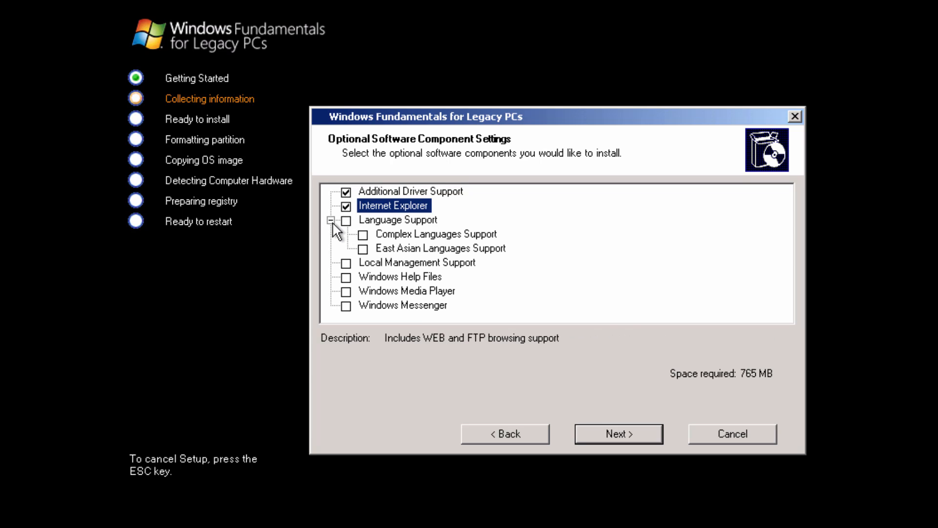
left_click(331, 220)
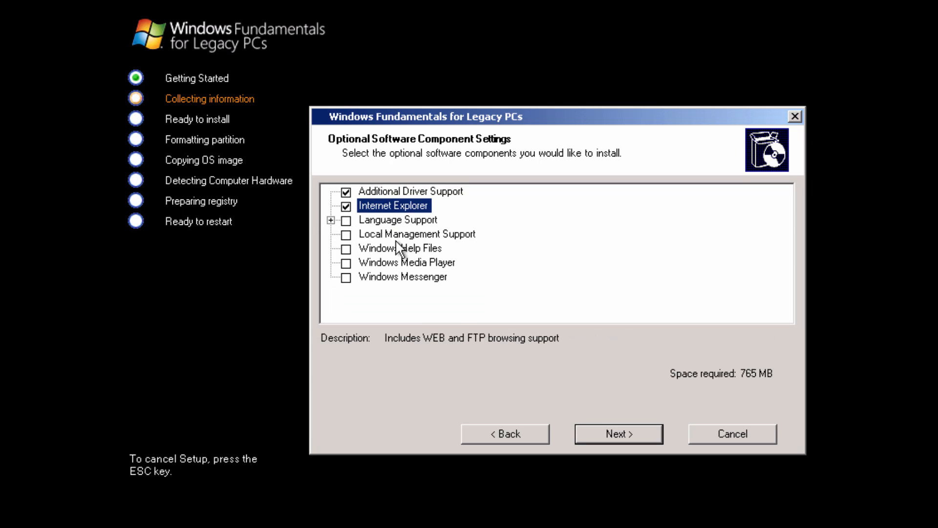
left_click(371, 238)
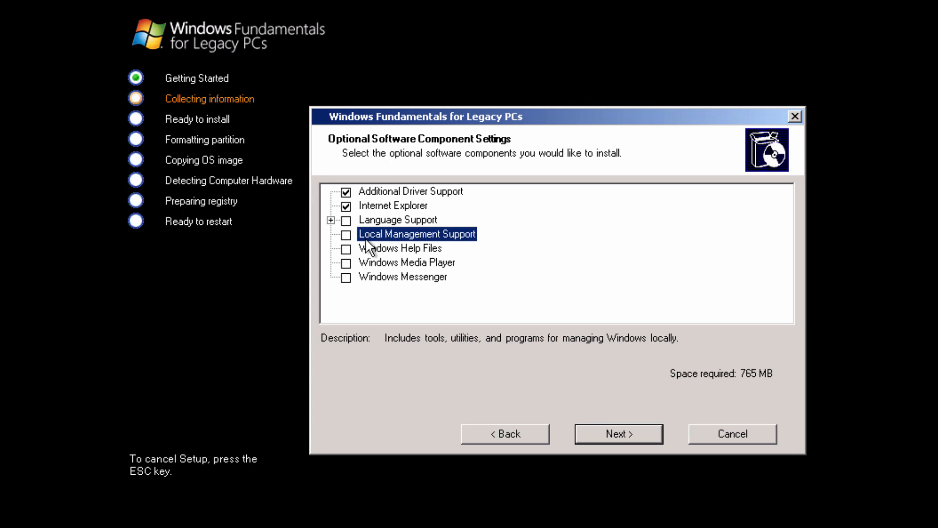
left_click(346, 236)
left_click(346, 248)
left_click(346, 263)
left_click(346, 277)
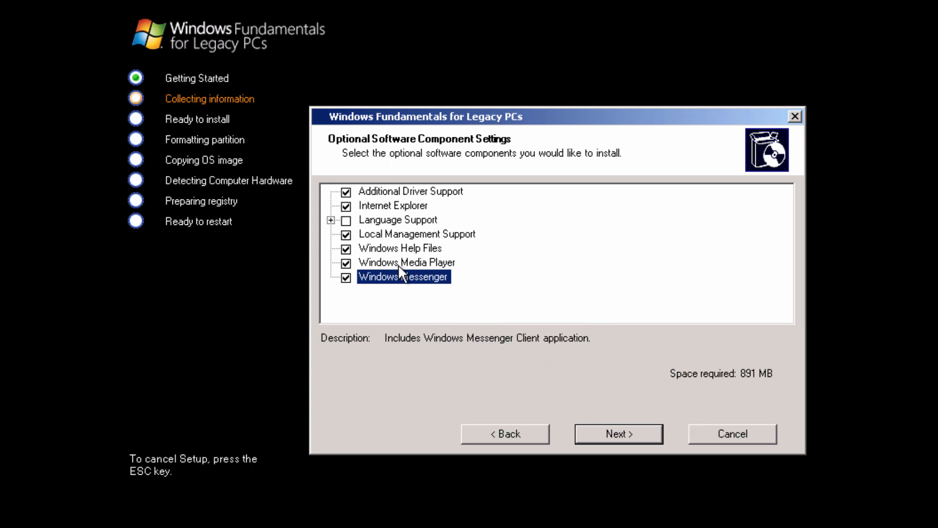
key("space")
key("Up")
key("space")
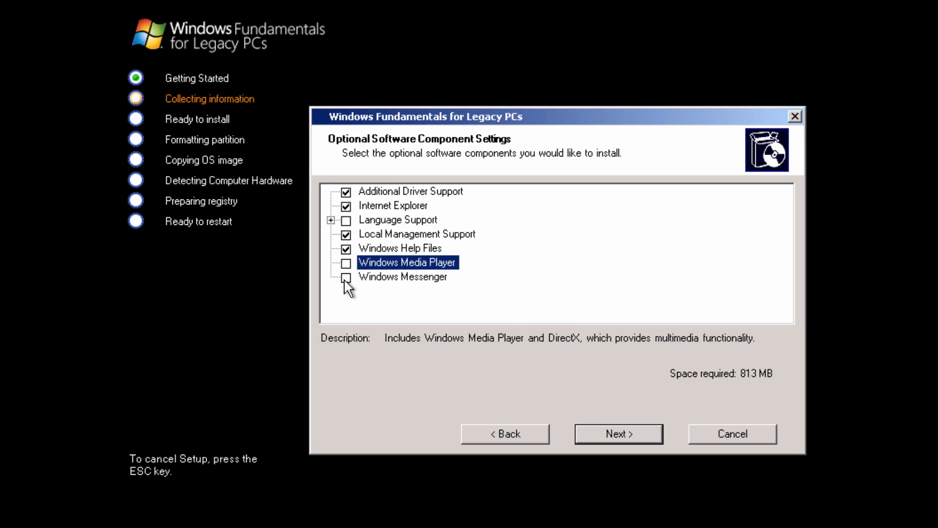
left_click(343, 268)
left_click(345, 277)
Step: Accept the optional components, create a 5114 MB partition in Disk 0's unpartitioned space and choose it for the installation
left_click(616, 431)
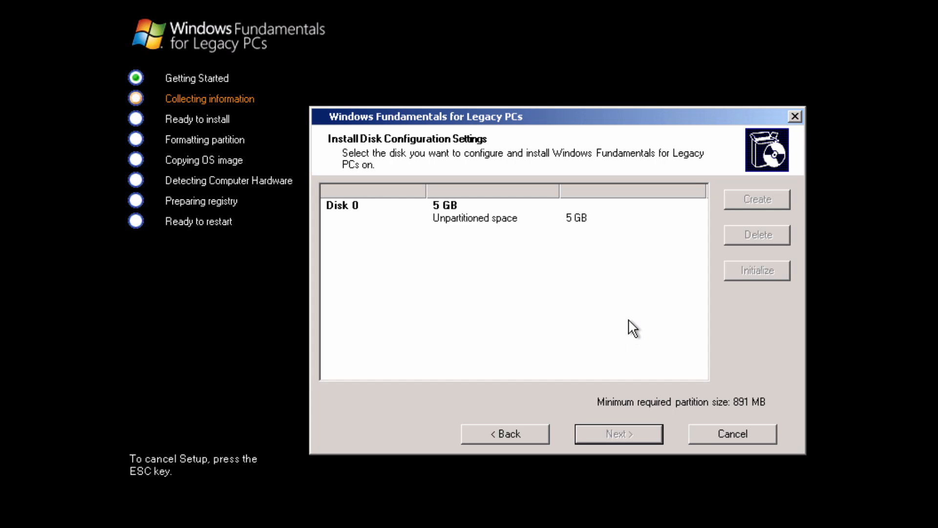
left_click(349, 205)
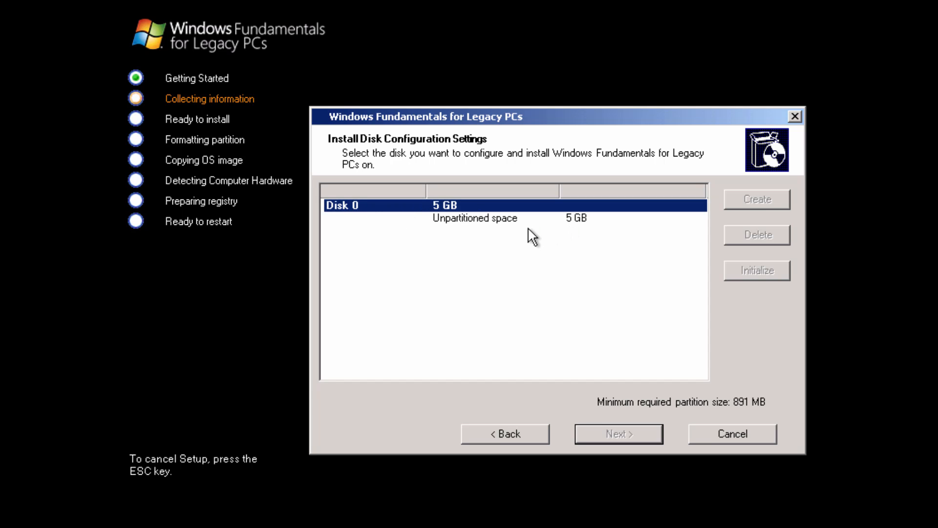
left_click(454, 218)
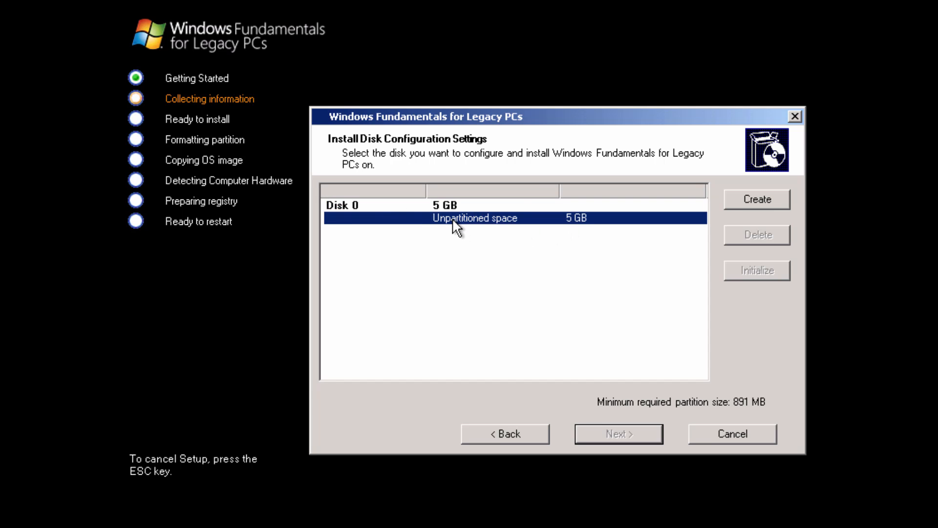
left_click(749, 200)
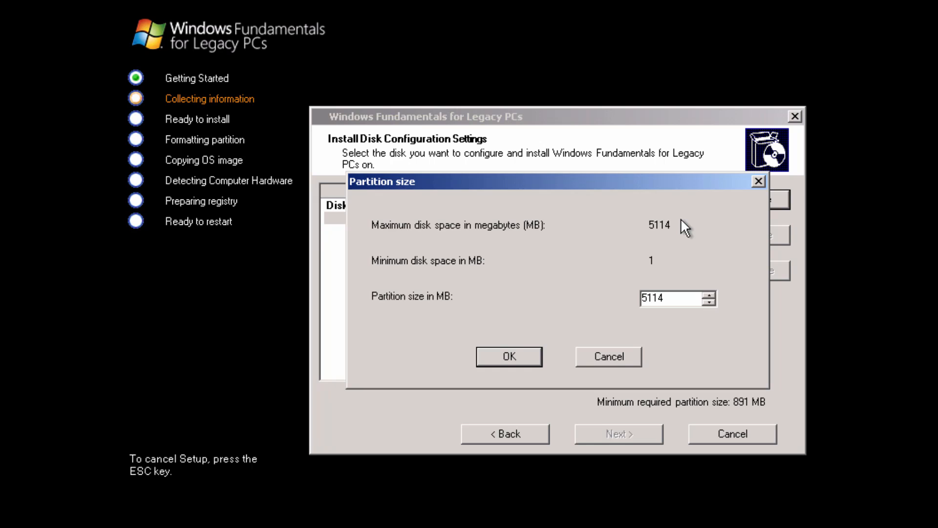
left_click_drag(672, 300, 576, 300)
left_click(529, 356)
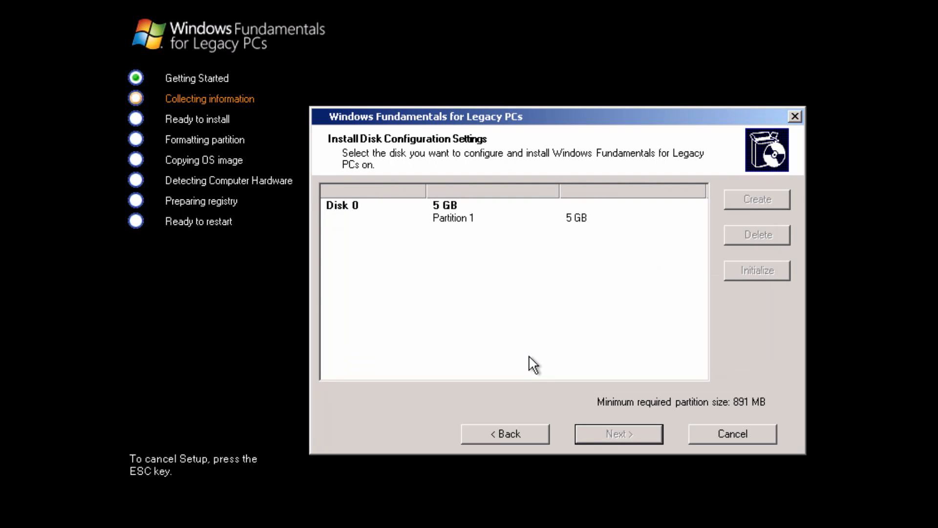
left_click(444, 217)
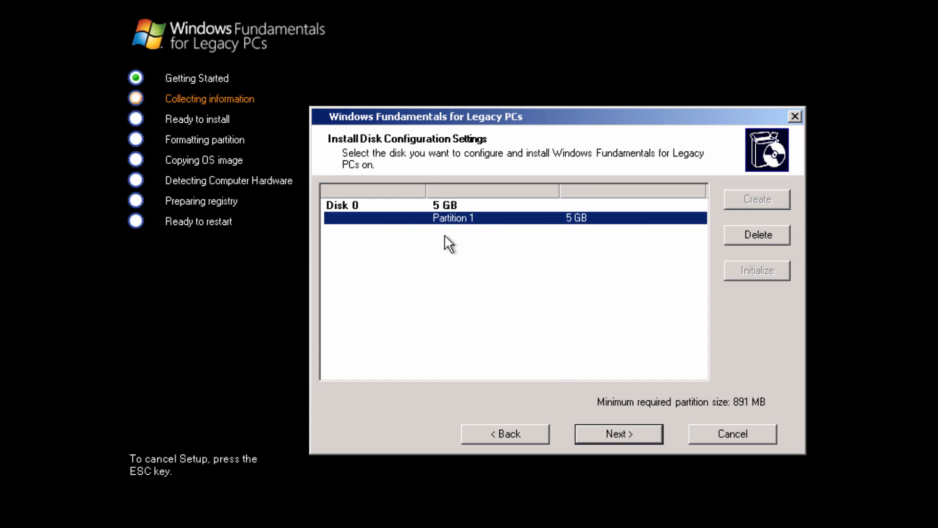
left_click(634, 429)
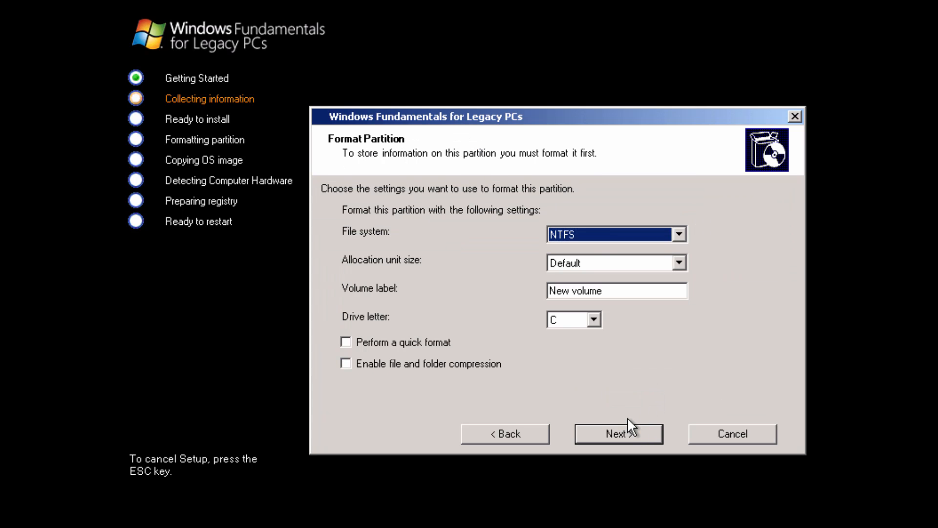
Step: Format the new partition as NTFS with the volume label FLP and a quick format, keeping drive letter C
left_click(680, 235)
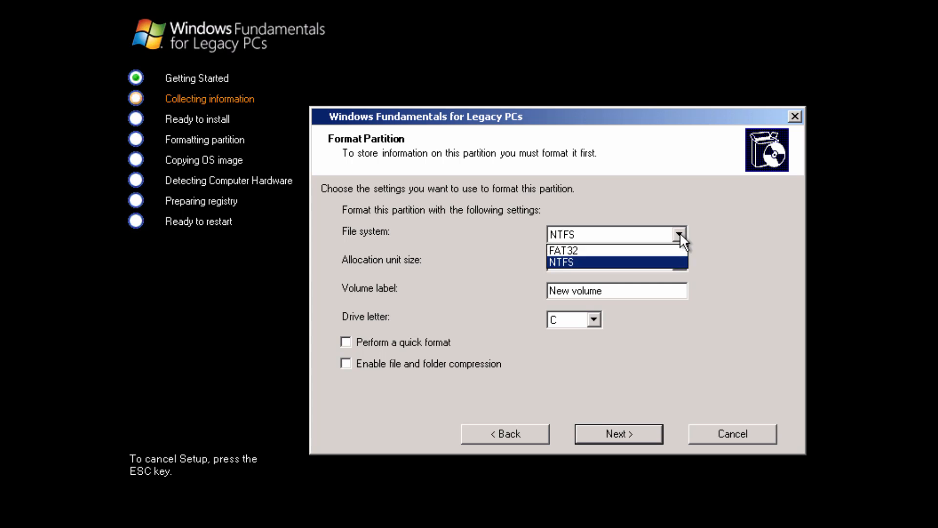
left_click(680, 235)
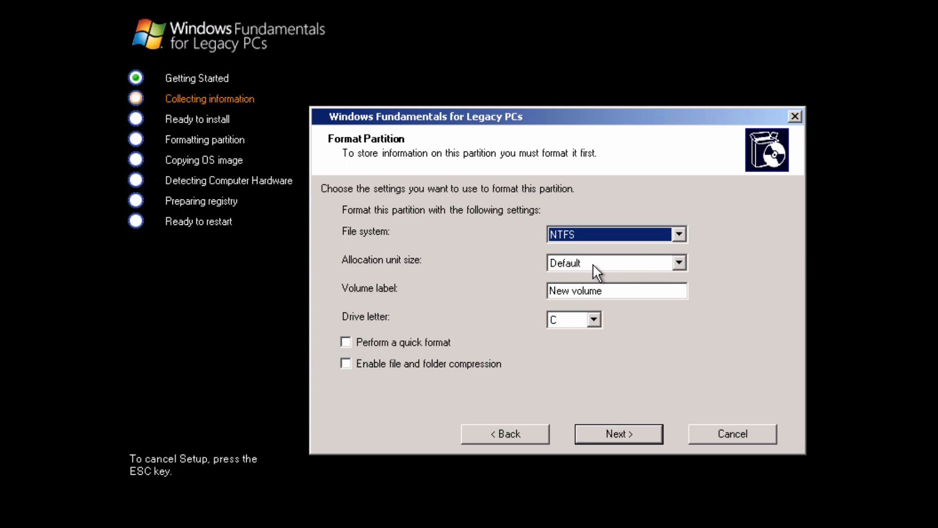
left_click_drag(633, 295, 547, 293)
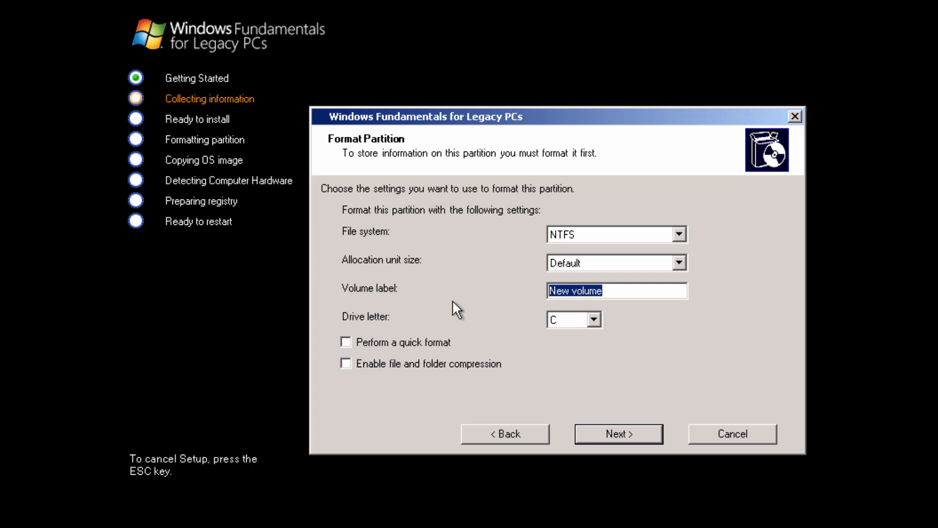
type("FLP")
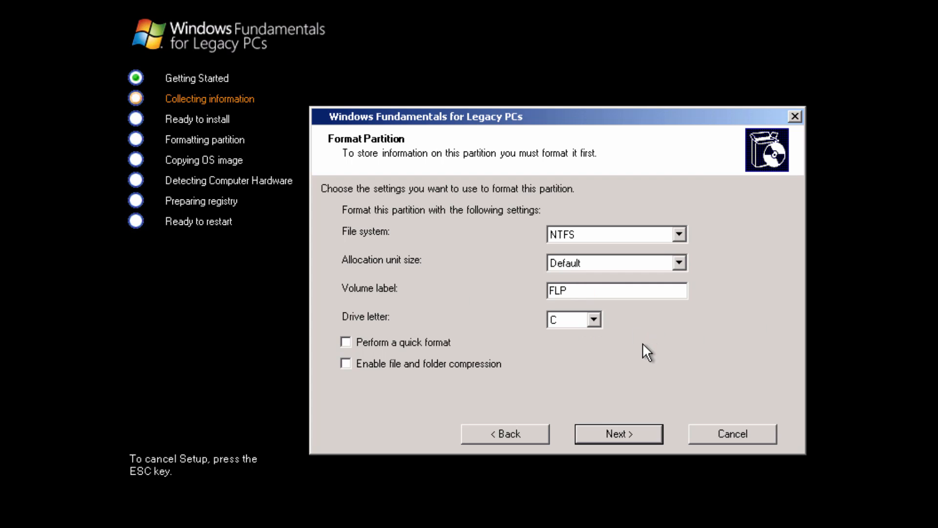
left_click(428, 338)
left_click(634, 429)
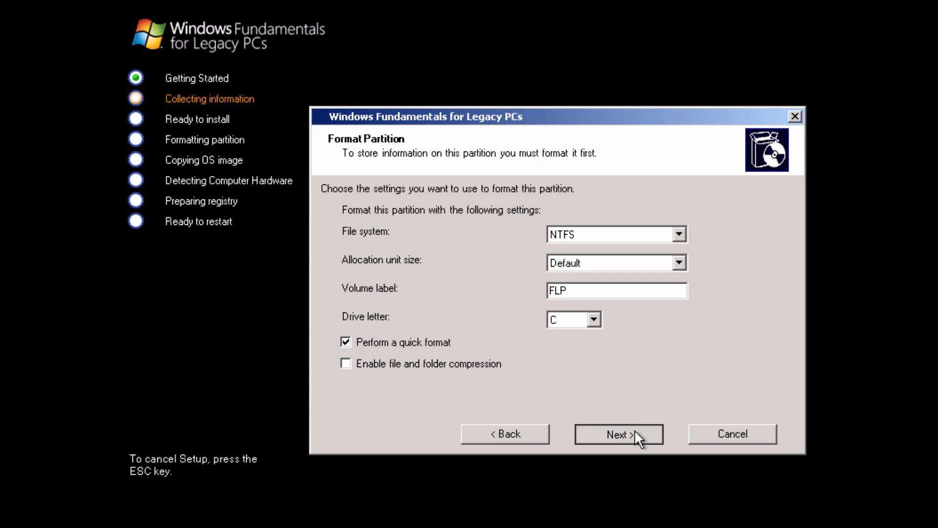
Step: Enter the owner's name without an organization, set the computer name to FLP-VM and fill in the Administrator password
type("Michael")
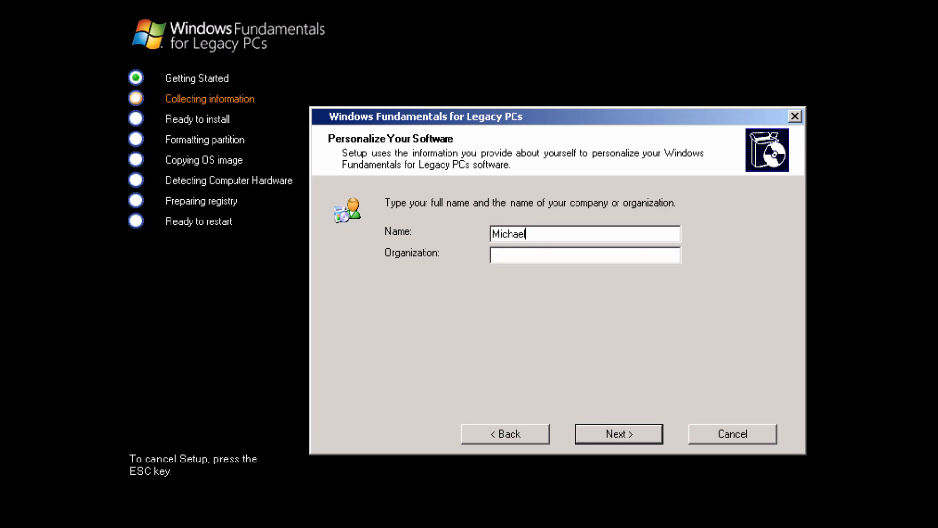
key("Return")
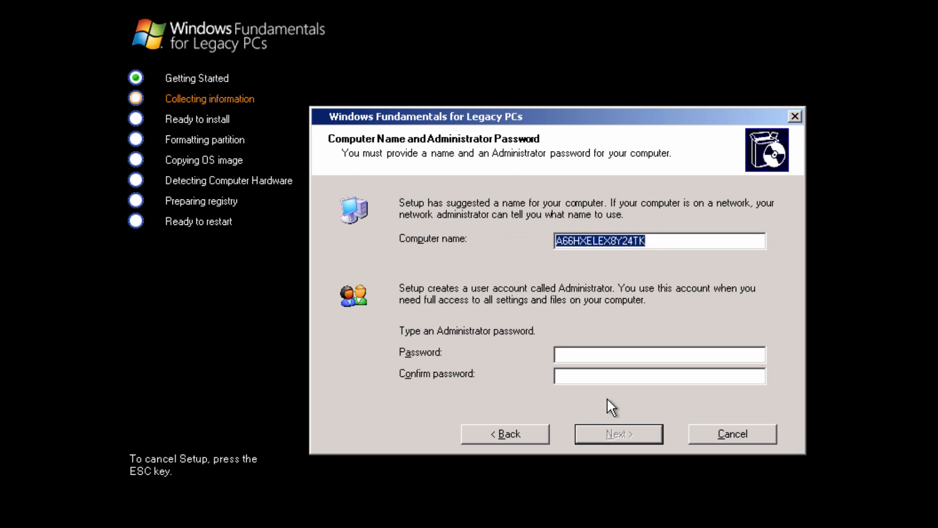
type("FP")
key("BackSpace")
type("LP-VM")
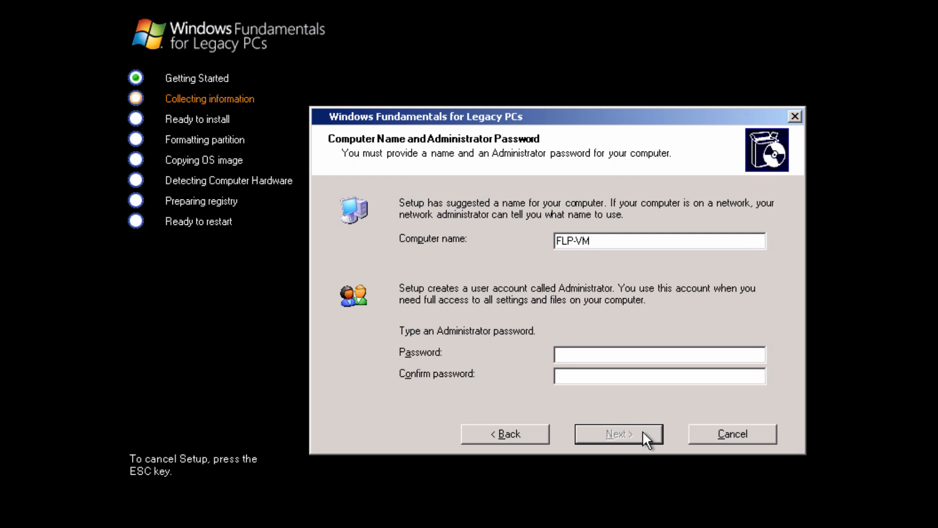
left_click(634, 356)
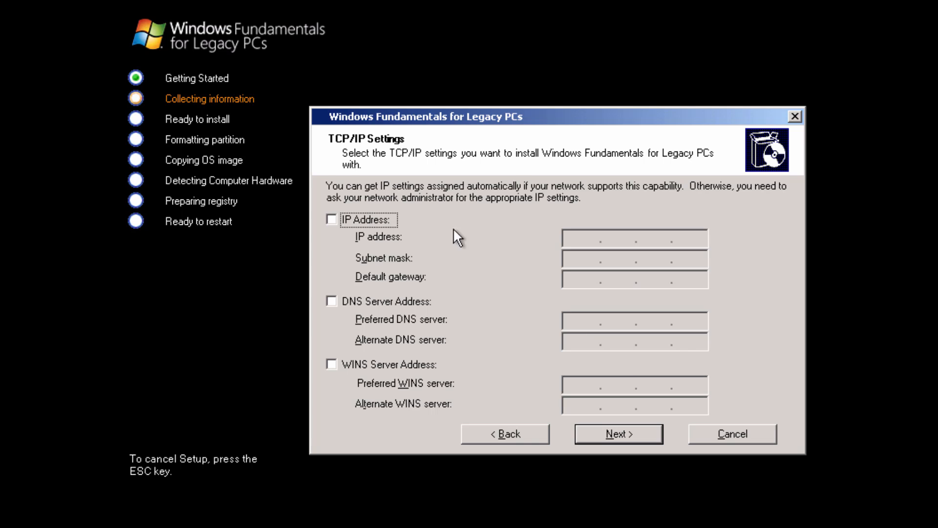
Step: Keep the default TCP/IP and workgroup settings and run the installation through to the reboot
left_click(645, 439)
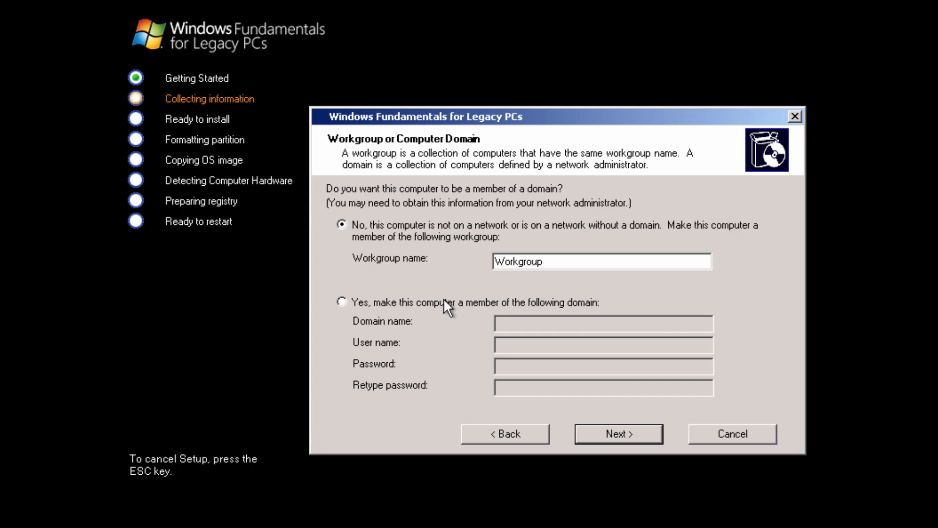
left_click(610, 431)
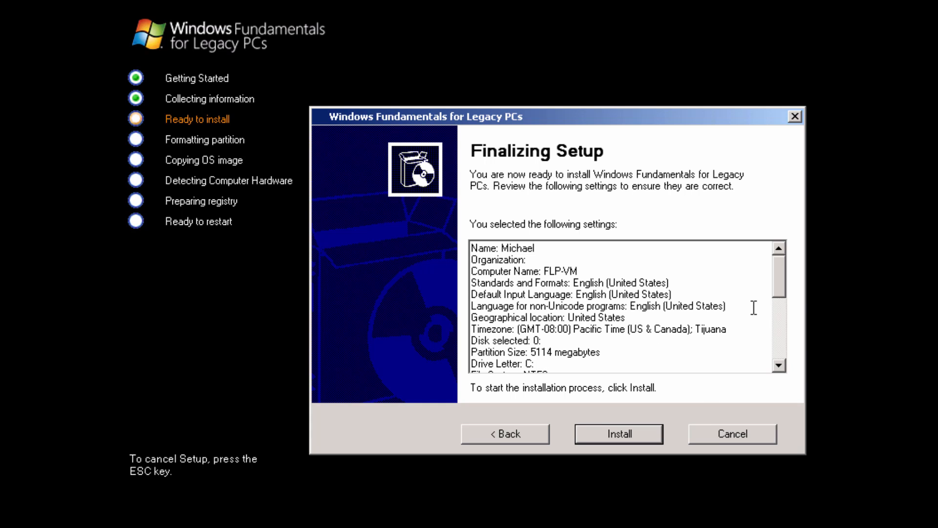
mouse_move(782, 276)
left_mouse_down()
mouse_move(780, 348)
mouse_move(783, 272)
left_mouse_up()
left_click(632, 430)
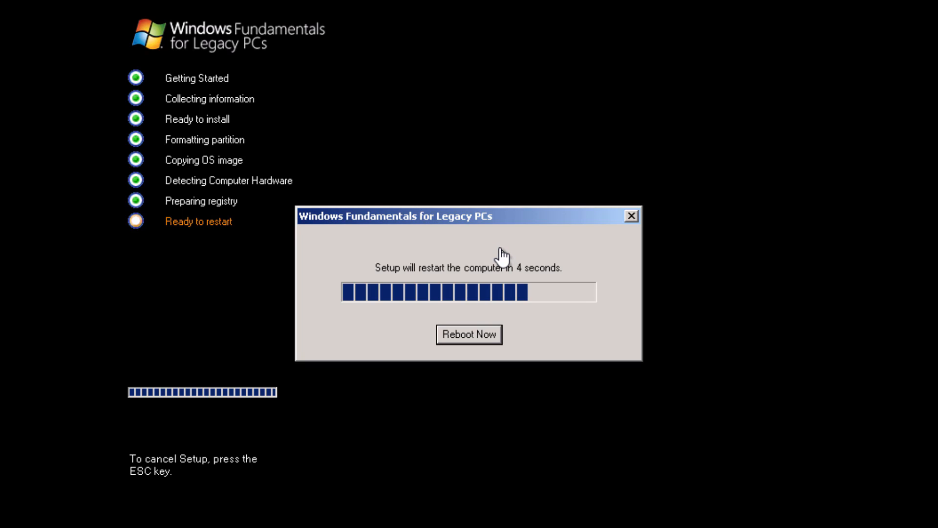
left_click(487, 332)
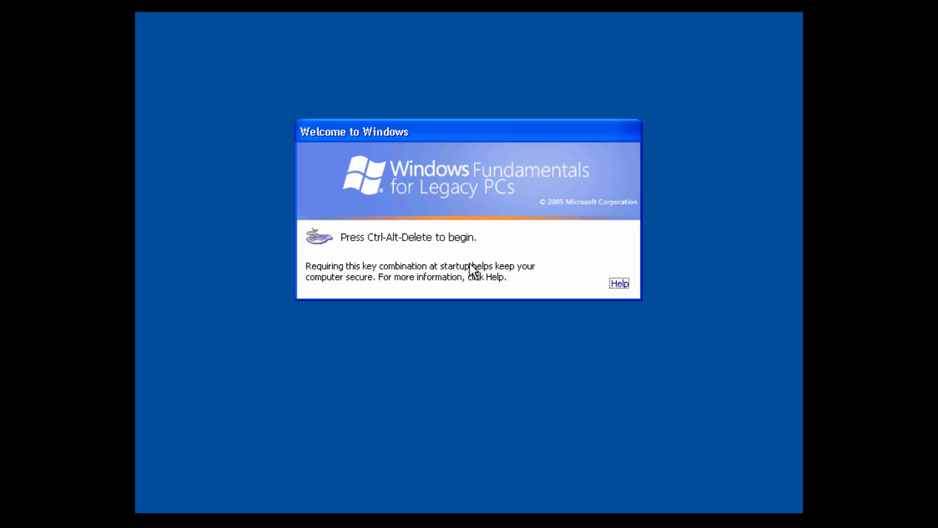
Step: Log on to Windows with the Administrator account and its password
key("ctrl+alt+Delete")
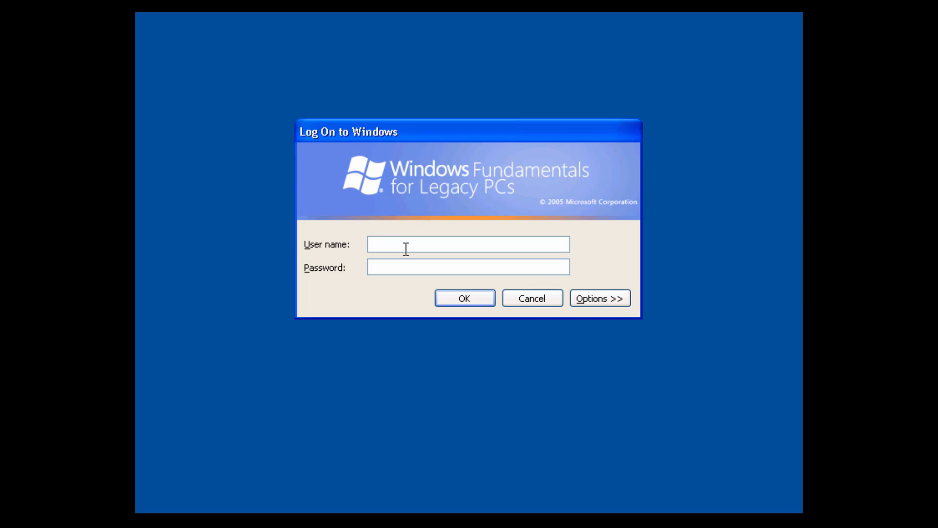
type("Administrator")
key("Tab")
type("**********")
key("Return")
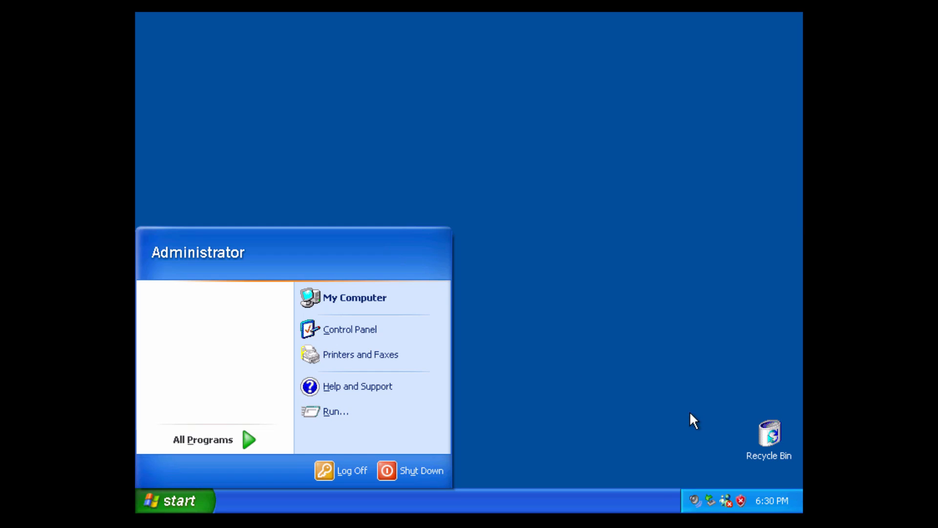
Step: Dismiss the antivirus warning balloon, and view the Recycle Bin before closing it
left_click(783, 452)
left_click(611, 350)
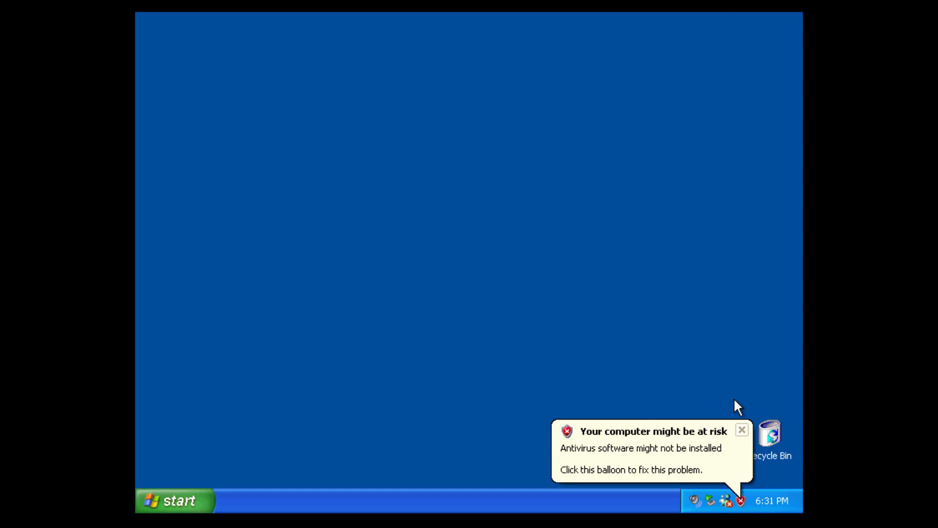
left_click(742, 430)
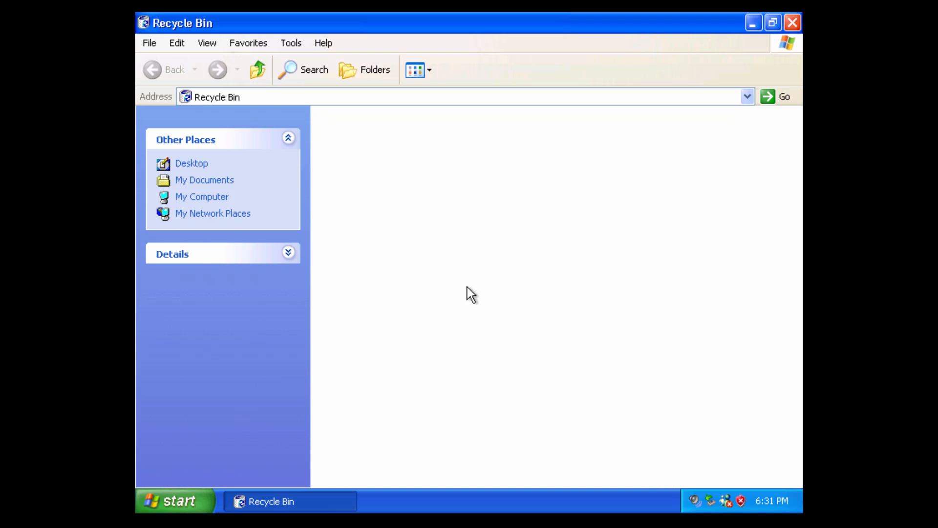
left_click(773, 23)
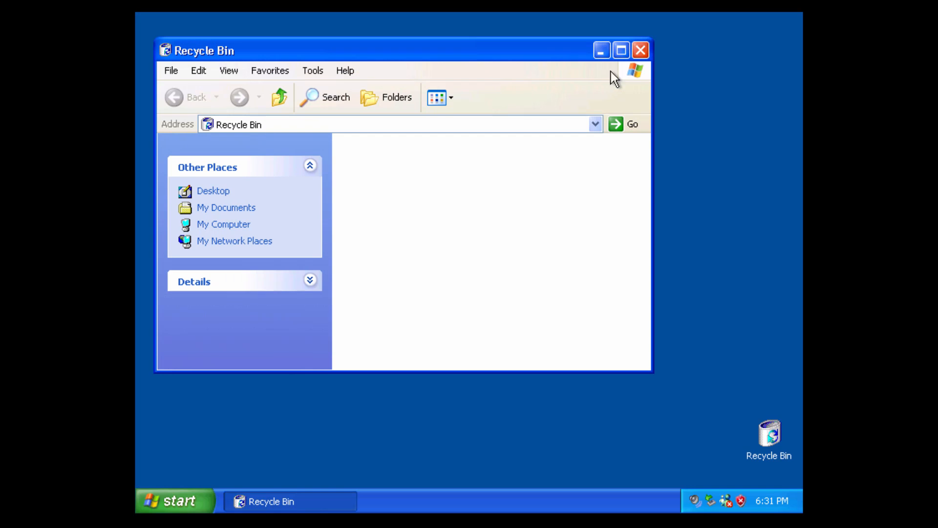
left_click(641, 51)
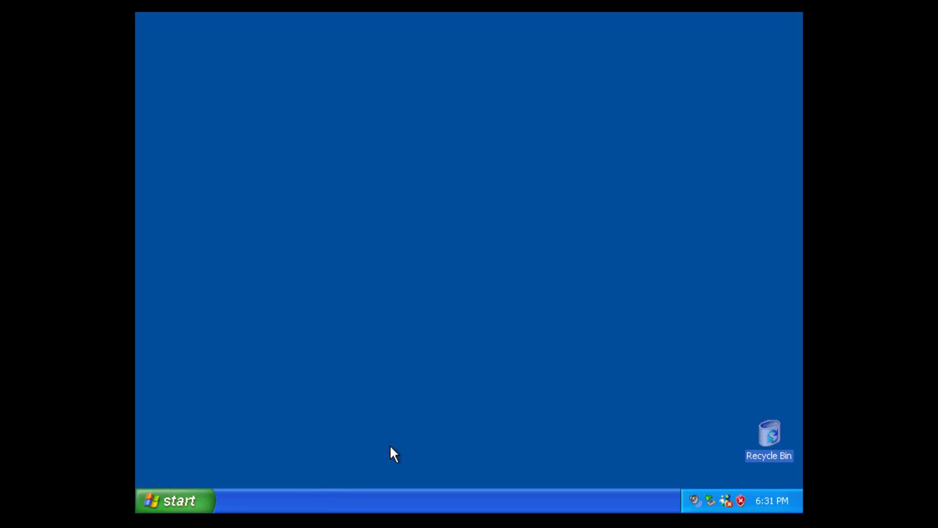
left_click(724, 357)
left_click_drag(676, 334, 802, 498)
left_click(743, 447)
Step: Open My Computer to view its drives and folders, and restore its window down from full screen
left_click(191, 489)
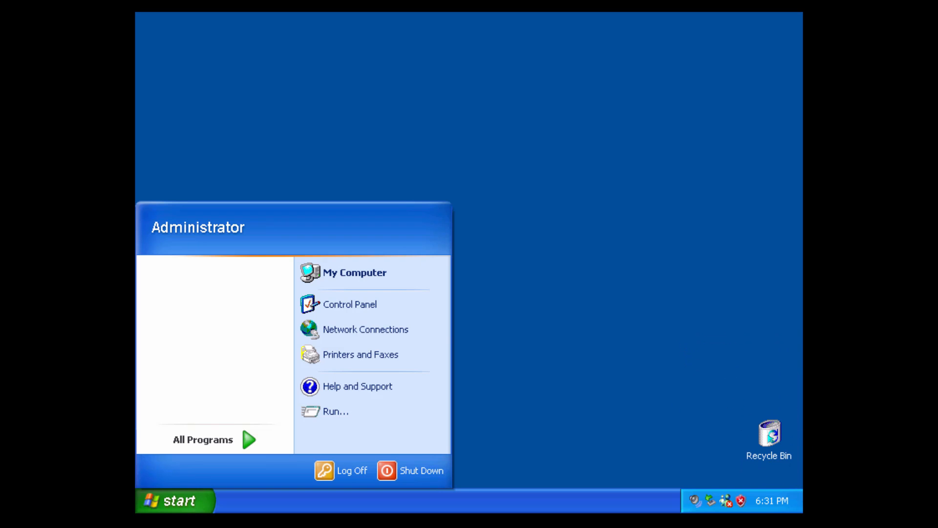
left_click(358, 274)
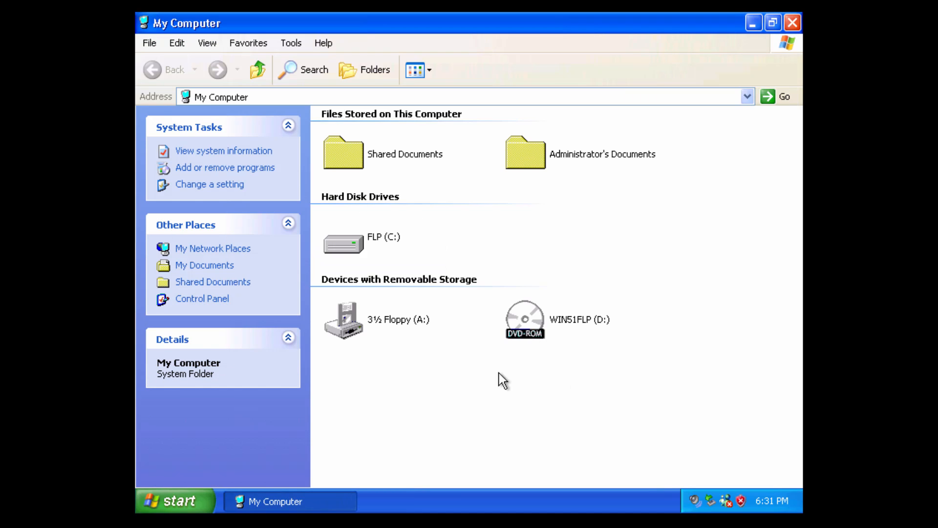
left_click_drag(629, 393, 287, 106)
left_click(538, 370)
left_click(773, 22)
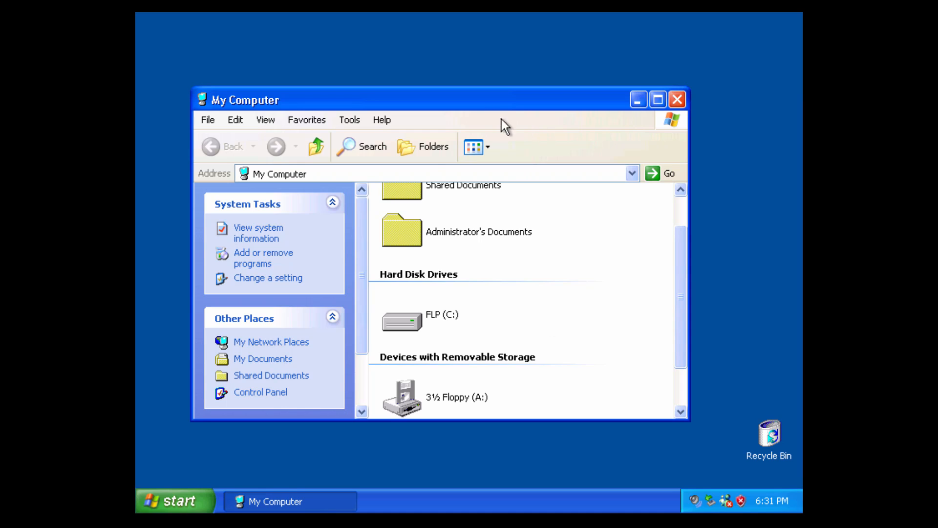
left_click_drag(335, 99, 369, 101)
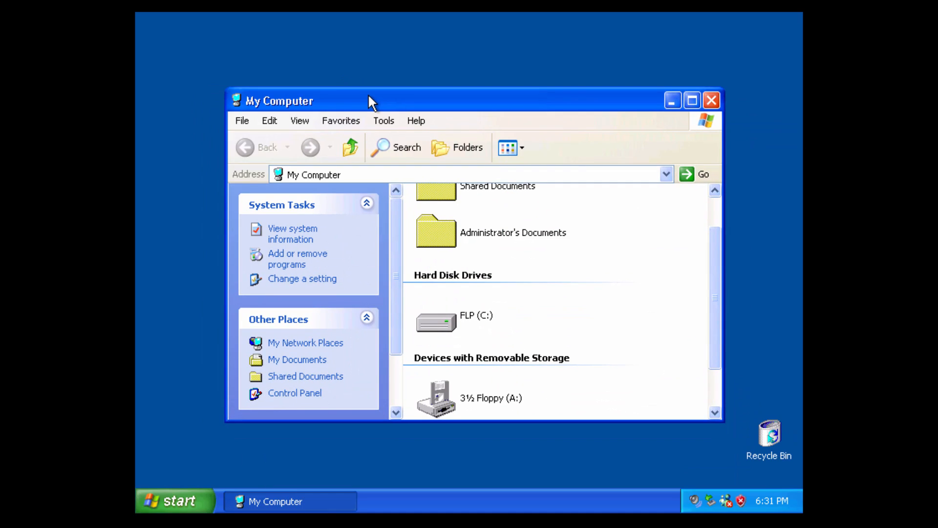
Step: Open the FLP (C:) drive, enlarge its window and show the drive's hidden contents
double_click(456, 315)
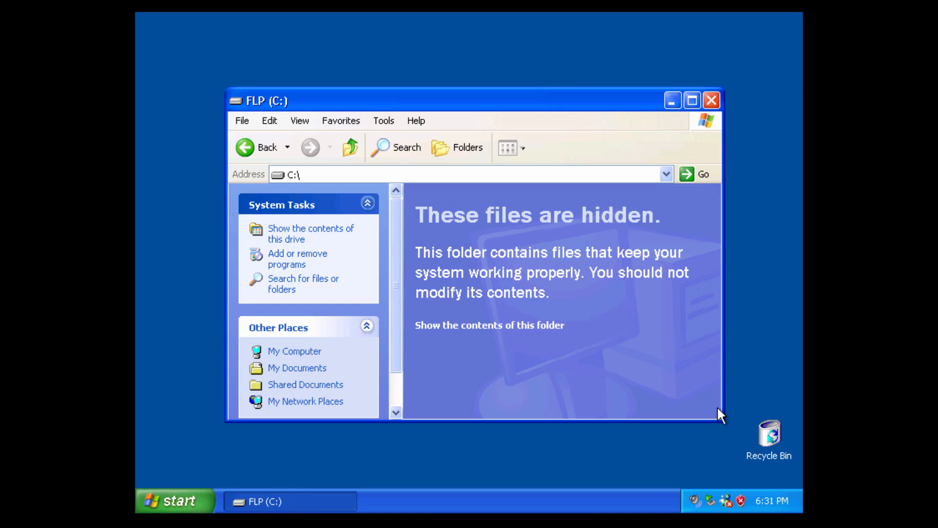
left_click_drag(722, 416, 787, 452)
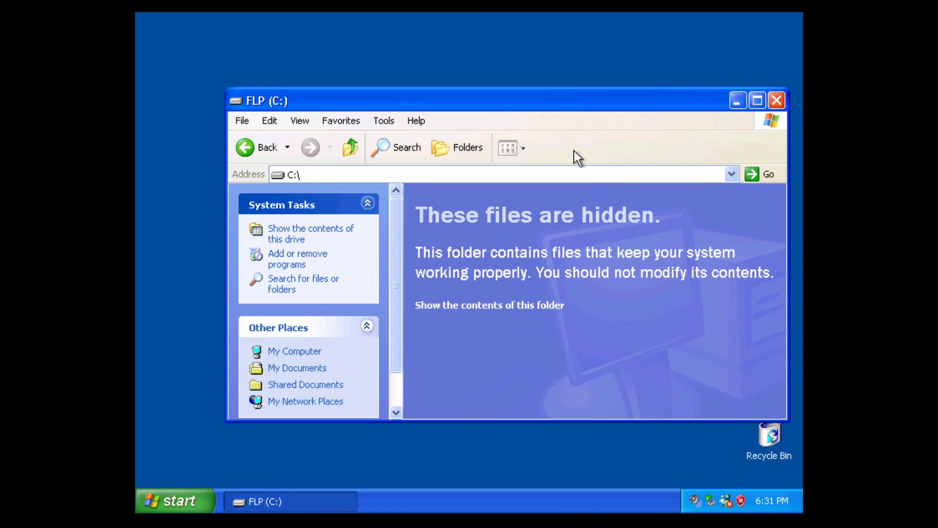
left_click_drag(535, 101, 481, 64)
left_click_drag(610, 384, 610, 486)
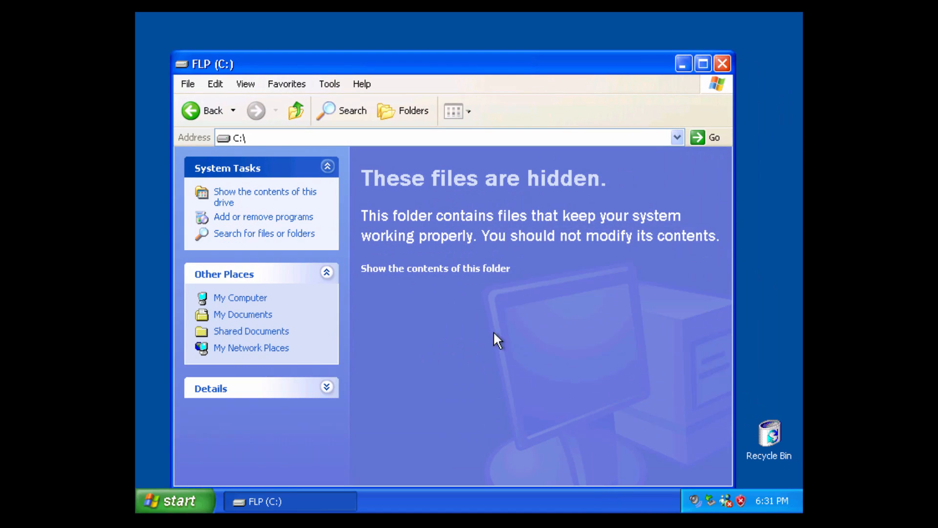
left_click(446, 271)
left_click_drag(427, 67, 433, 36)
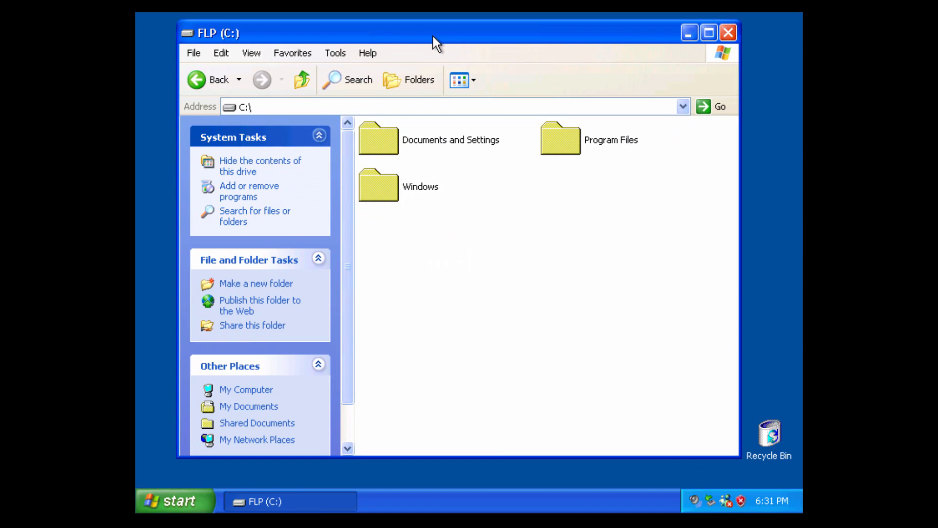
Step: Look through the Windows folder on the C: drive with its hidden contents shown, and return to the drive's root
double_click(396, 170)
left_click(447, 238)
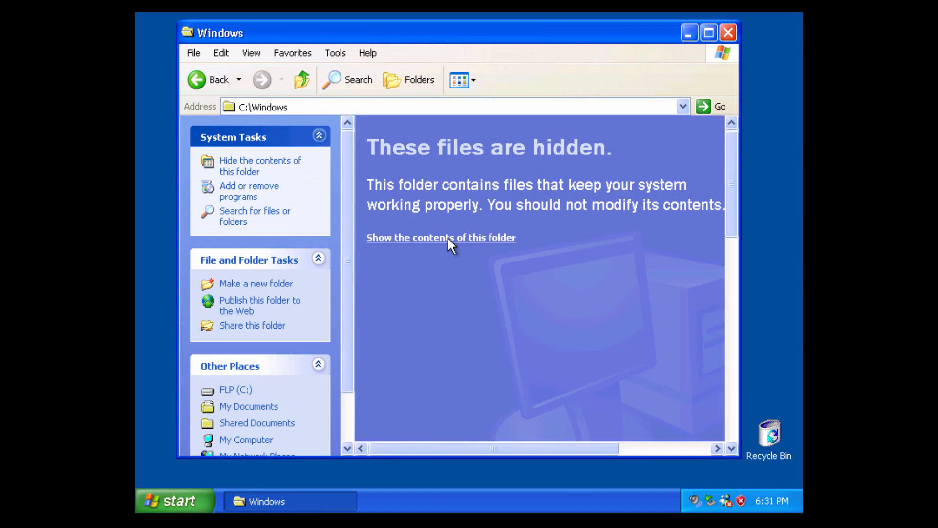
left_click_drag(736, 198, 722, 165)
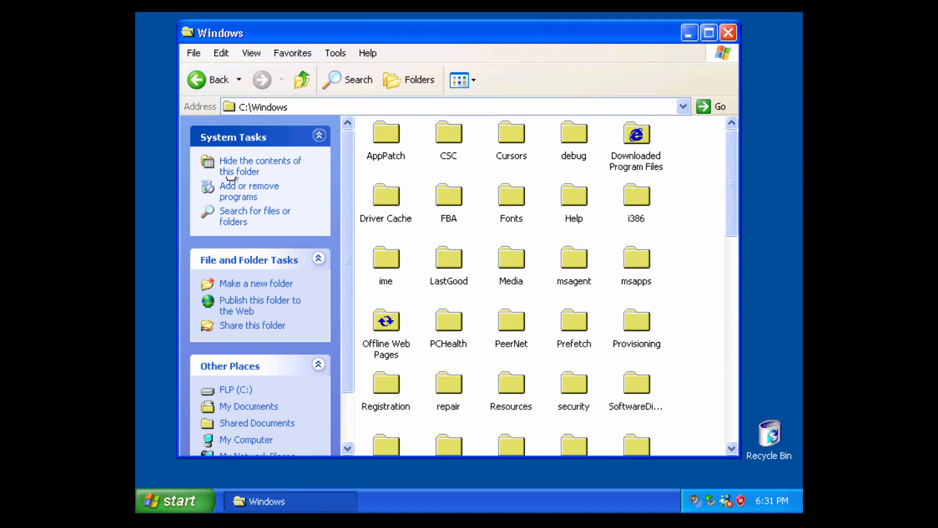
left_click(214, 79)
left_click(446, 291)
Step: Create a new computer administrator account with the user's first name through User Accounts in Control Panel
left_click(185, 499)
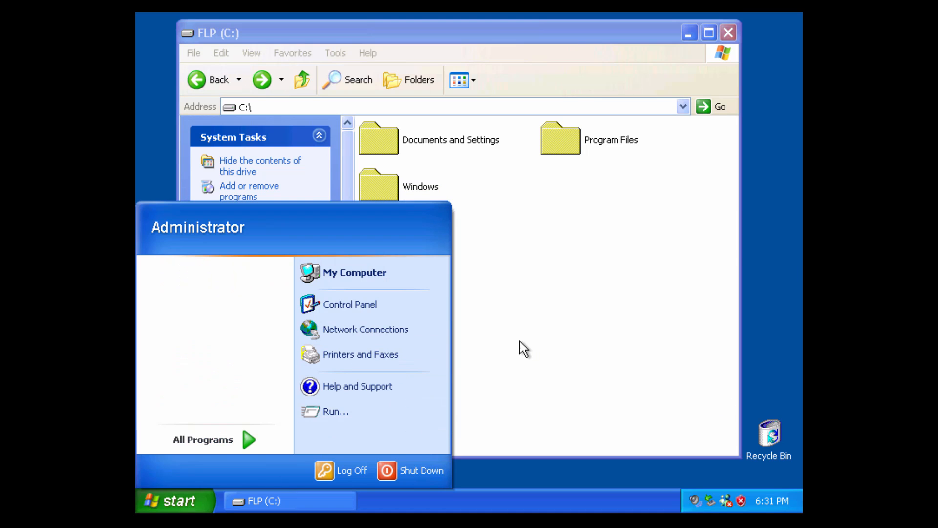
left_click_drag(329, 300, 336, 309)
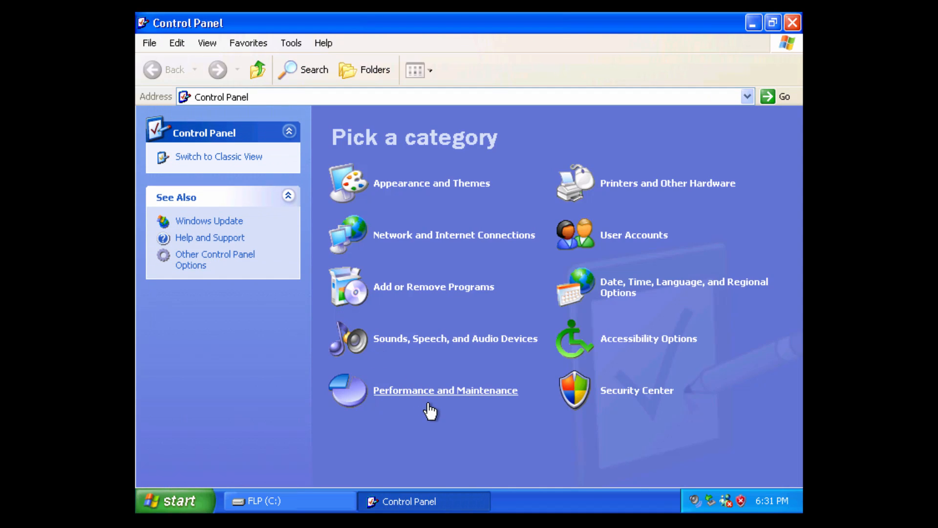
left_click(640, 238)
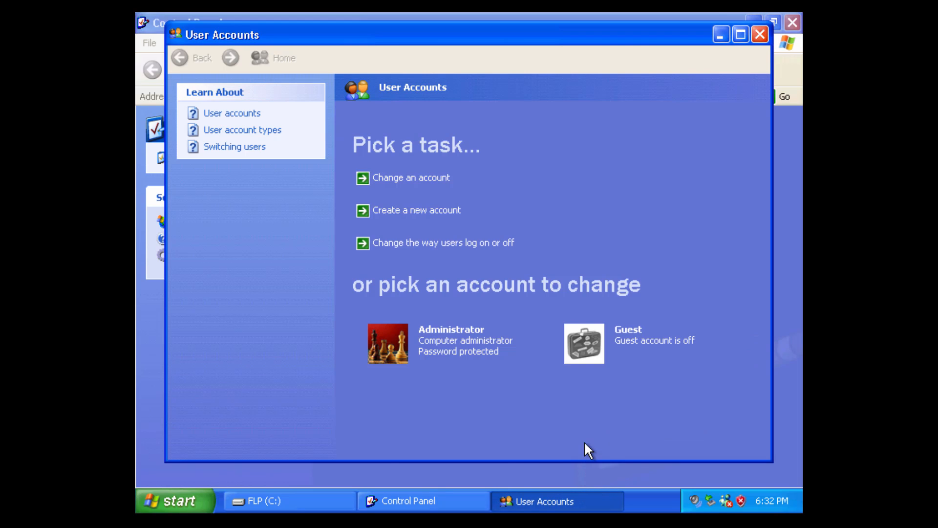
left_click(430, 210)
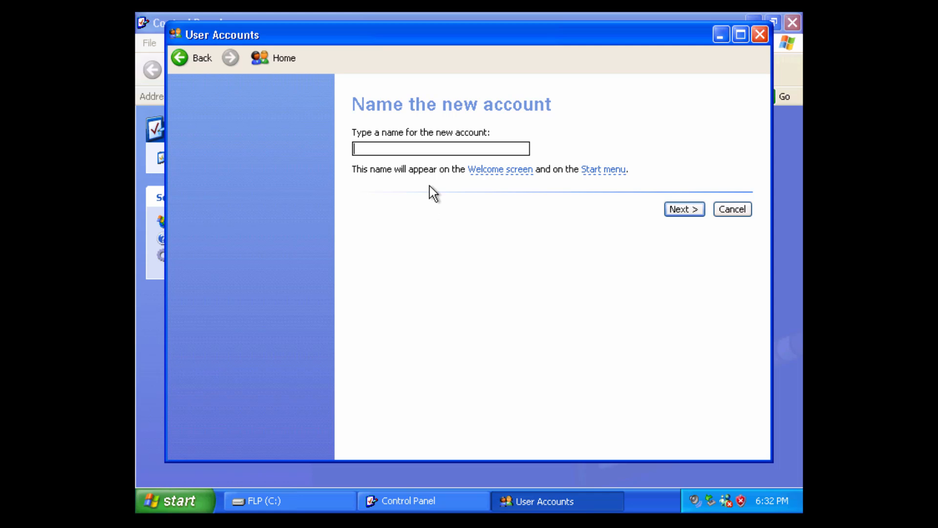
type("Michael")
key("Return")
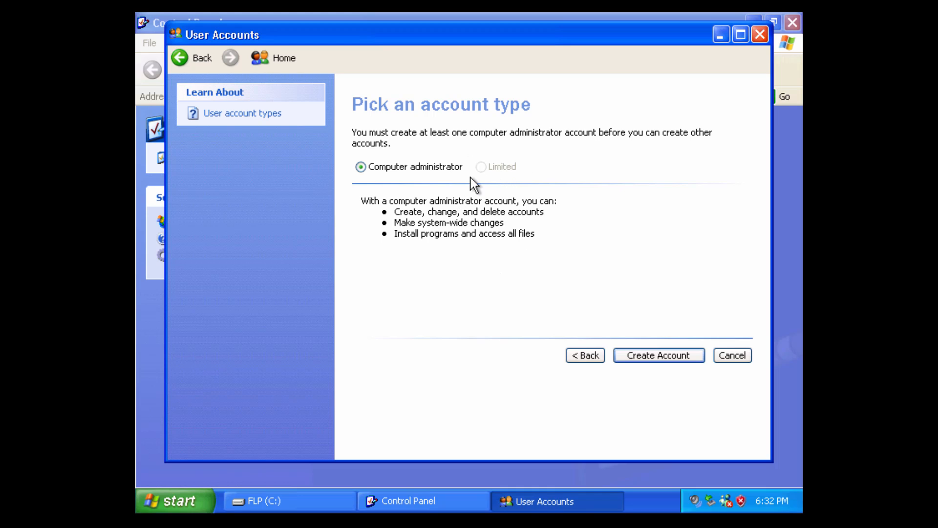
left_click(653, 356)
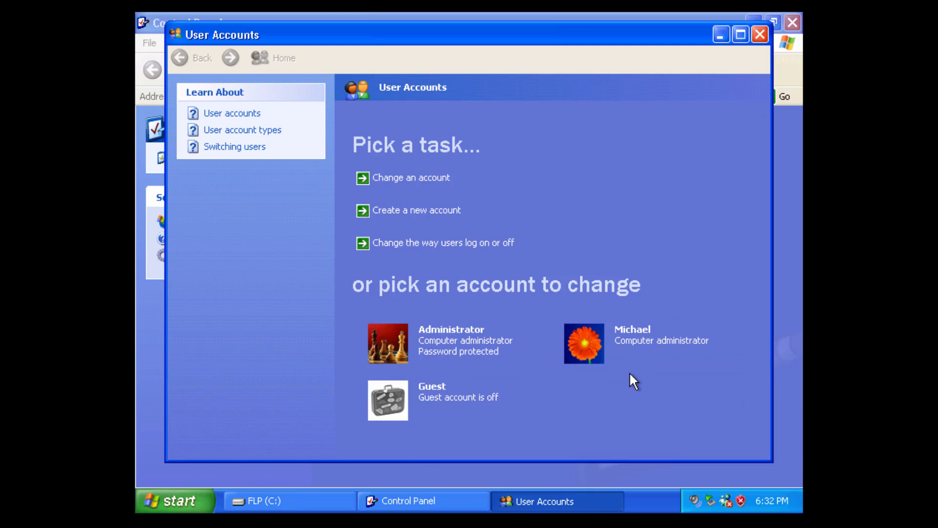
Step: Close the User Accounts, Control Panel and FLP (C:) windows, and log off the Administrator account
left_click(760, 34)
left_click(792, 22)
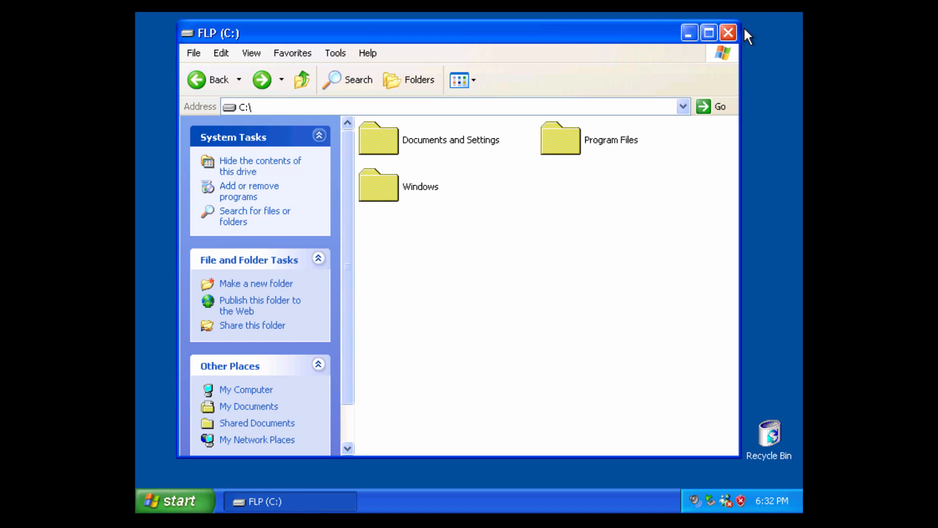
left_click(729, 33)
left_click(190, 502)
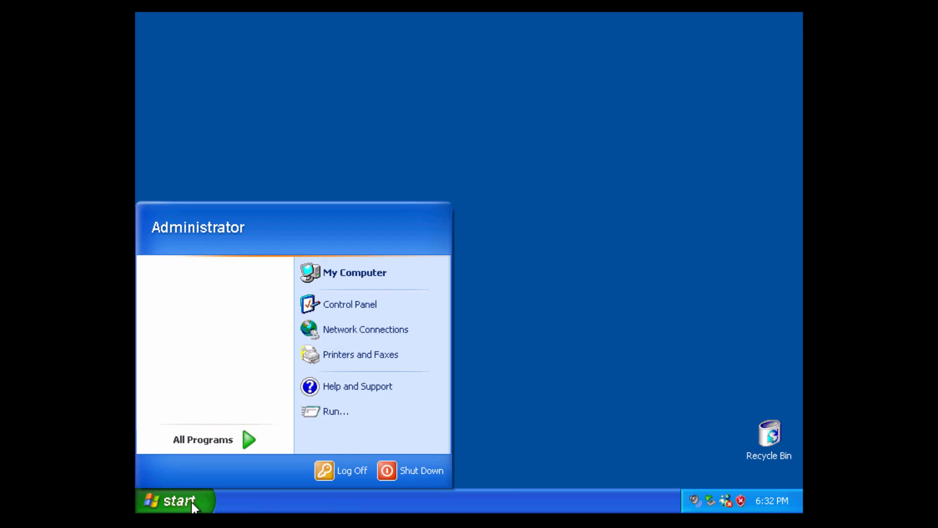
left_click(342, 471)
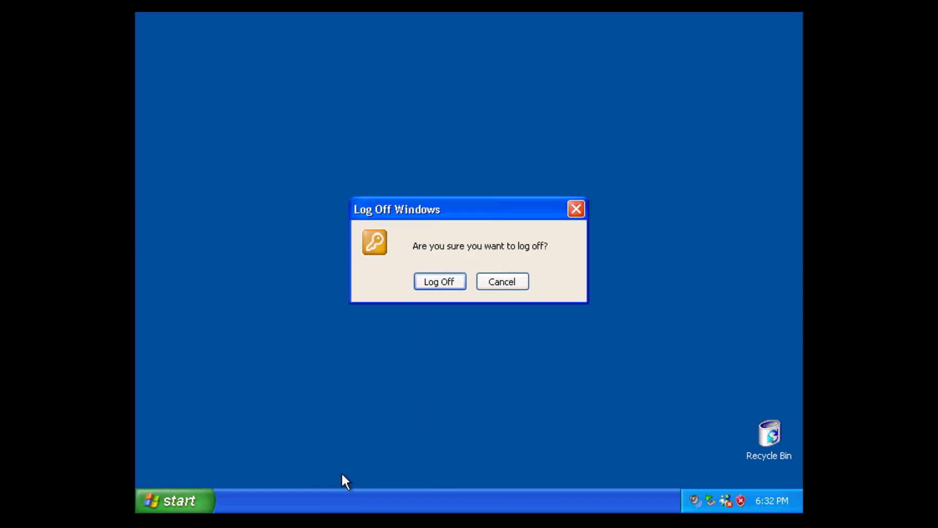
left_click(446, 283)
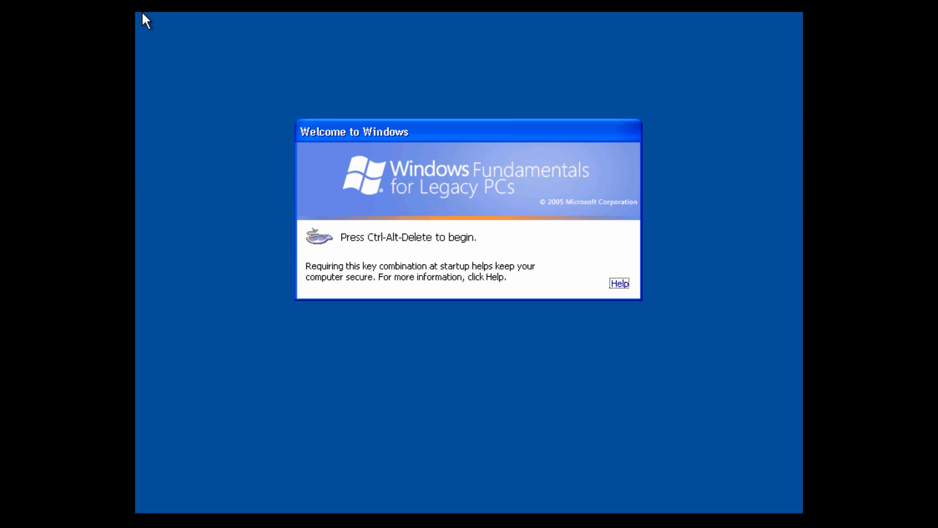
Step: Log on to Windows with the newly created account's user name and dismiss the Start menu
key("ctrl+alt+Delete")
double_click(429, 243)
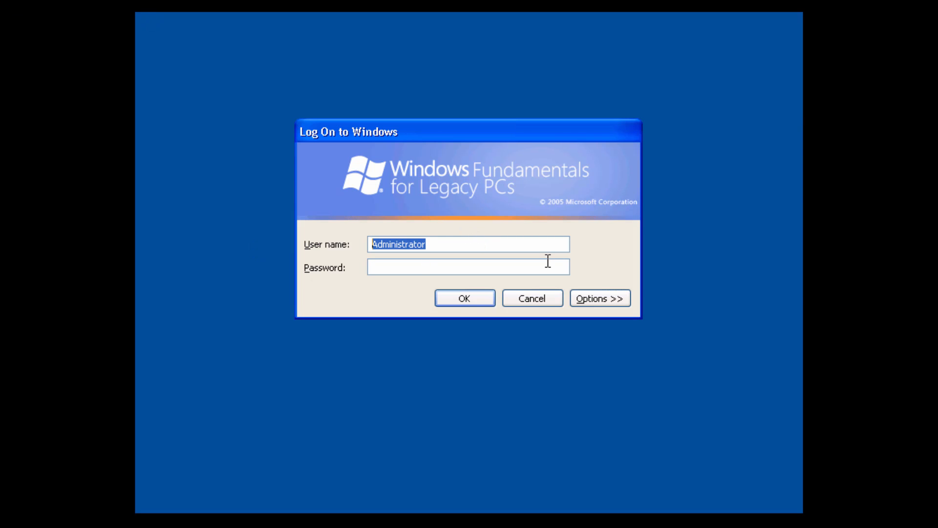
type("Micha")
key("Return")
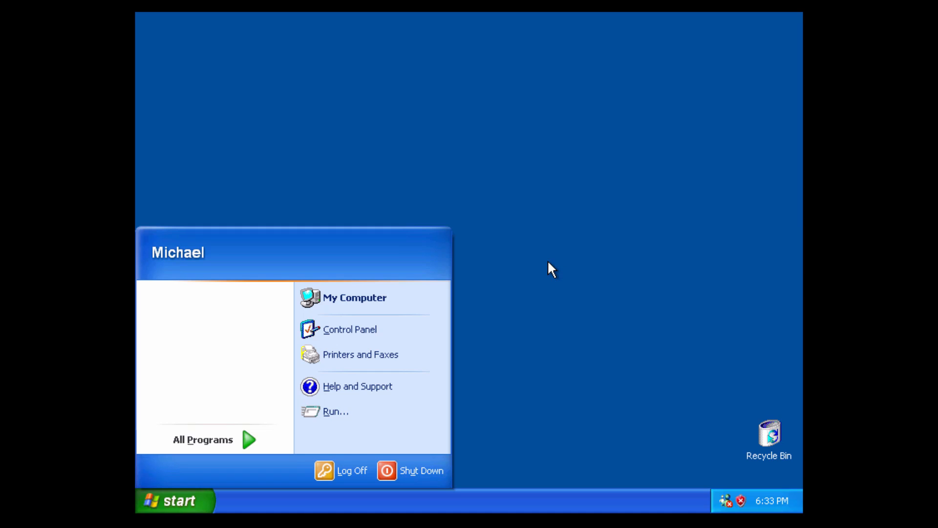
left_click(548, 261)
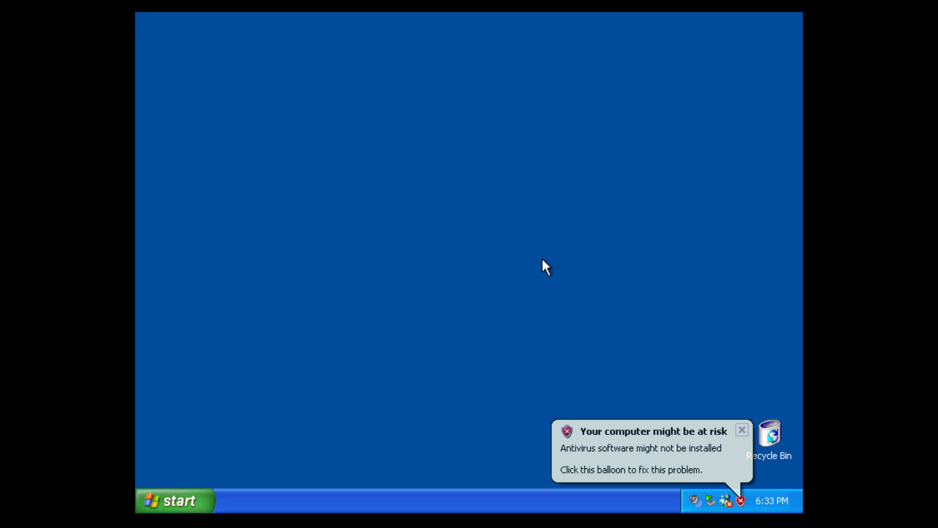
Step: Apply a screen resolution of 1920 by 1080 pixels with Highest (32 bit) color quality in the desktop's Display Properties
right_click(401, 154)
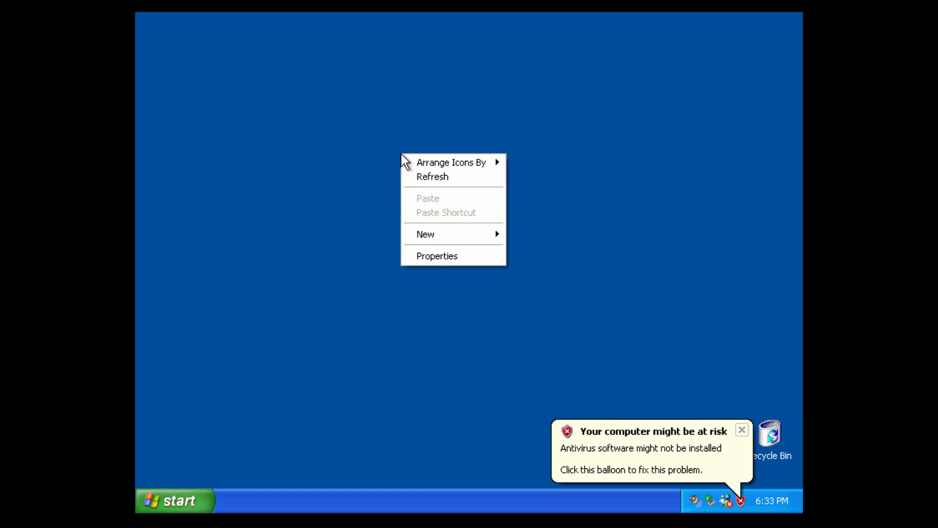
left_click(447, 254)
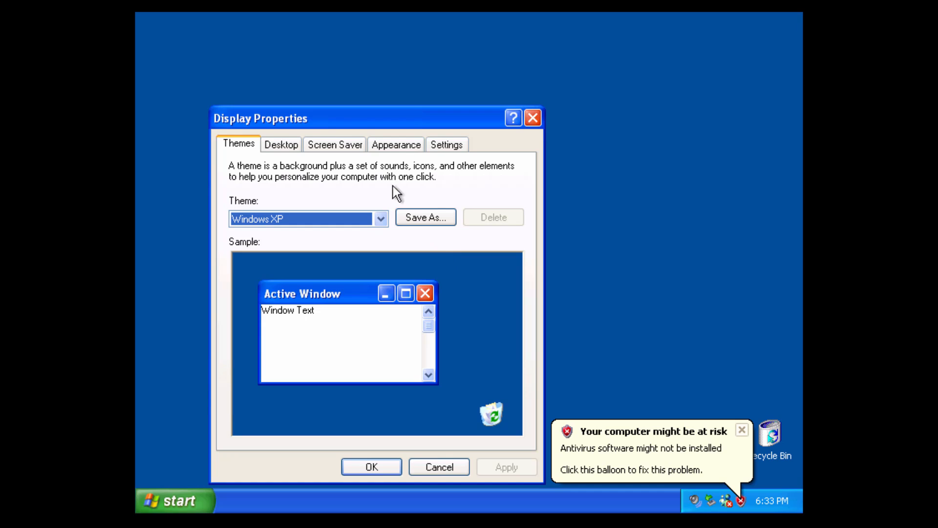
left_click(397, 145)
left_click(447, 145)
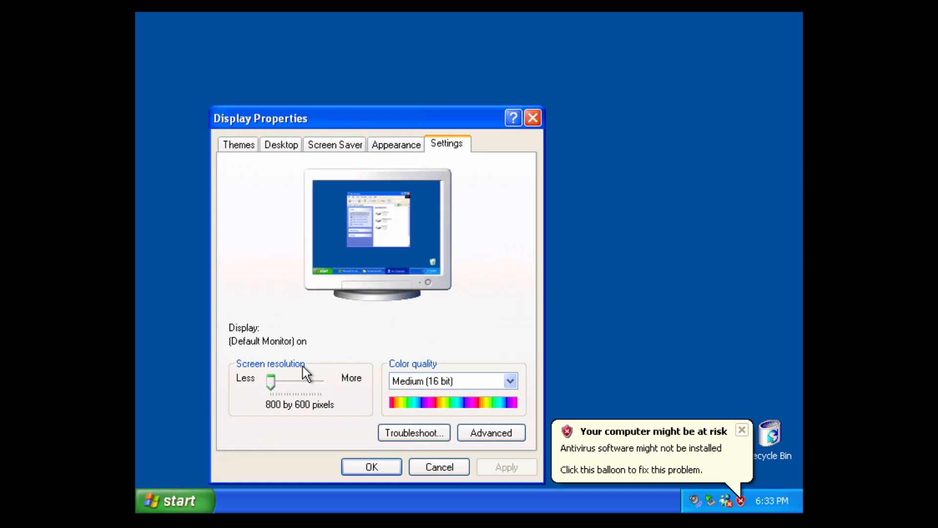
left_click_drag(271, 381, 313, 383)
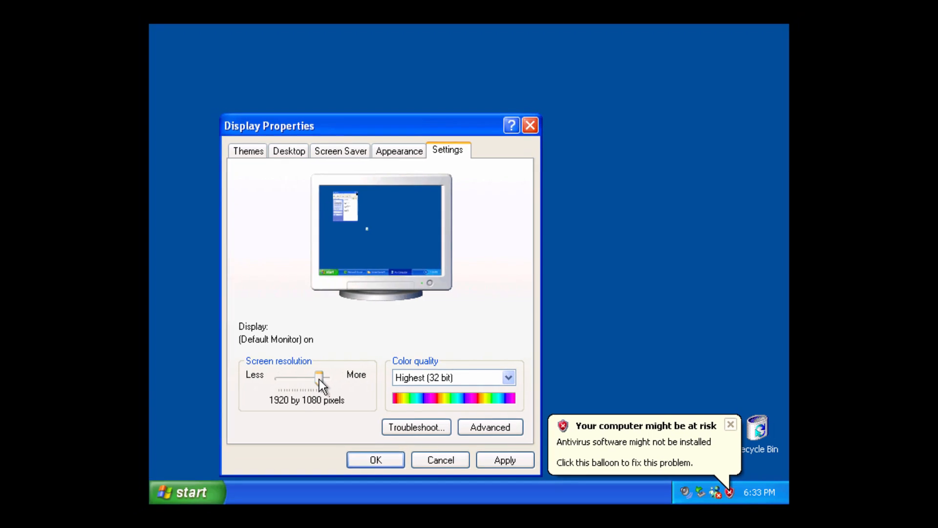
left_click(506, 467)
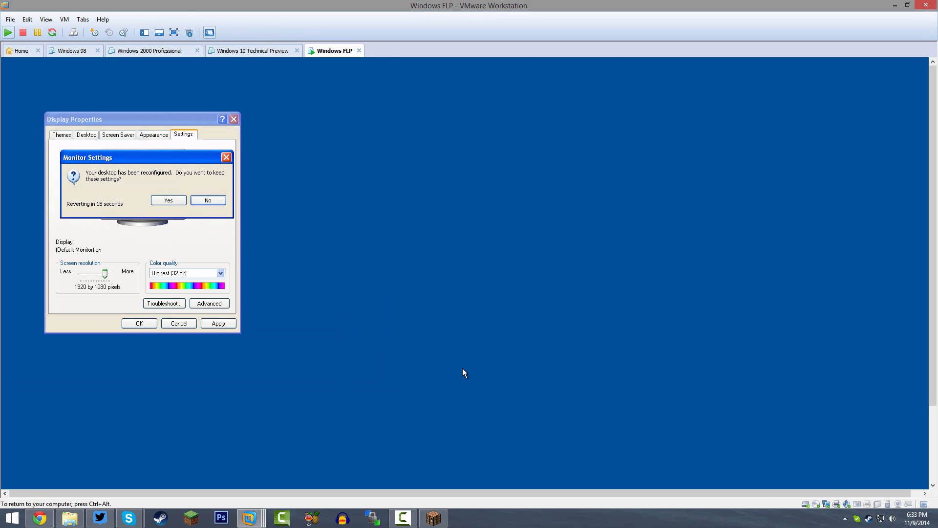
Step: Show the virtual machine in full screen and keep the new monitor settings, closing the antivirus alert and Display Properties
left_click(174, 33)
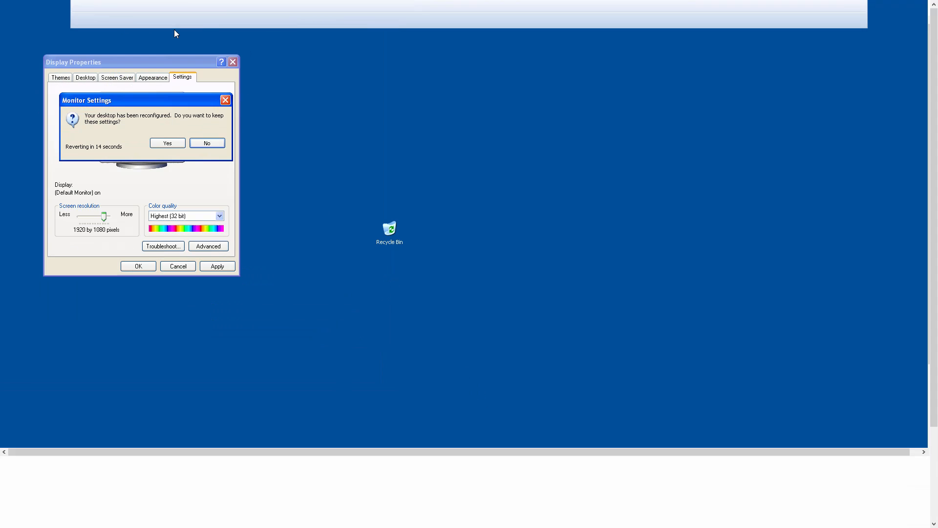
left_click_drag(391, 228, 502, 266)
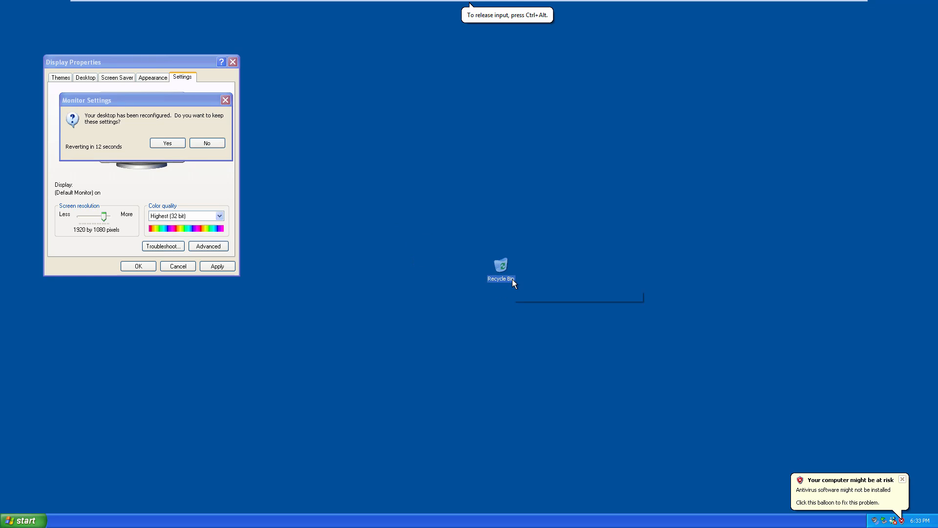
left_click(903, 481)
left_click_drag(473, 300, 494, 276)
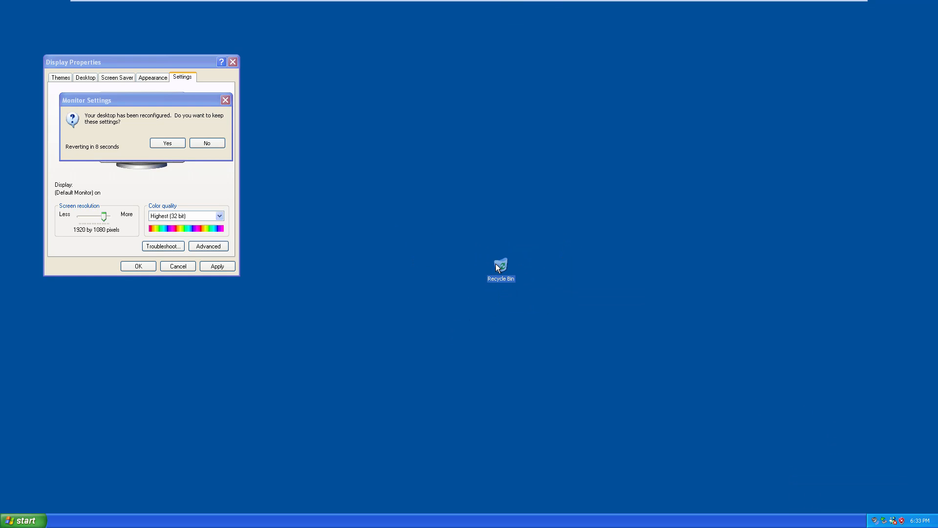
left_click(172, 145)
left_click(162, 267)
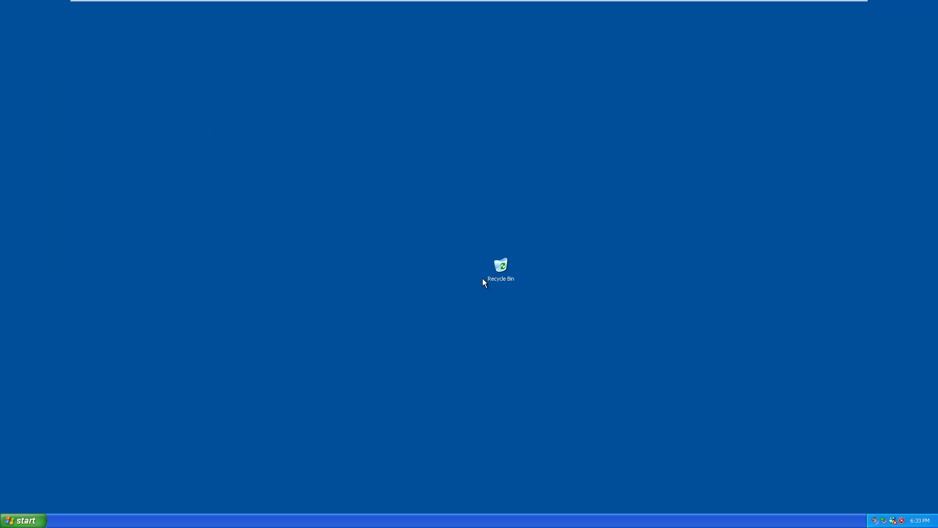
Step: Move the Recycle Bin to the lower-right corner of the desktop, just above the taskbar clock
left_click(23, 521)
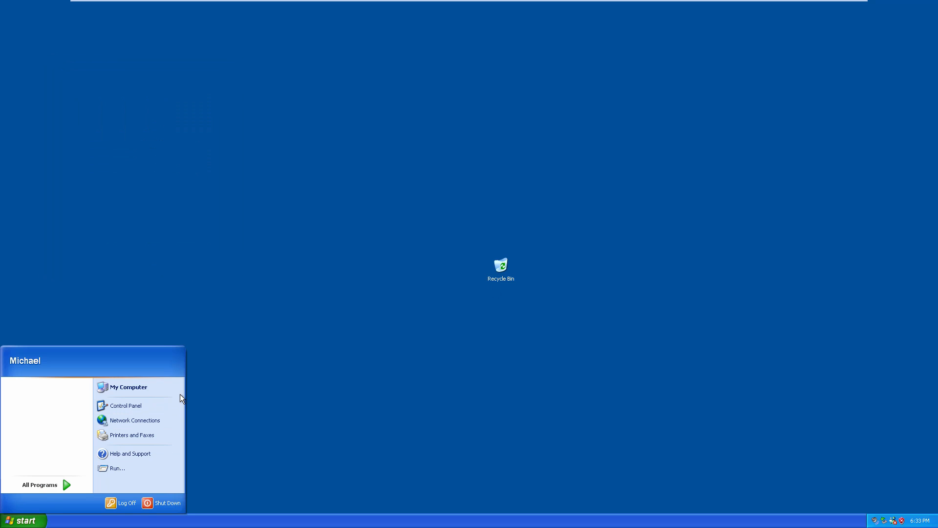
left_click(234, 397)
left_click_drag(505, 265, 913, 484)
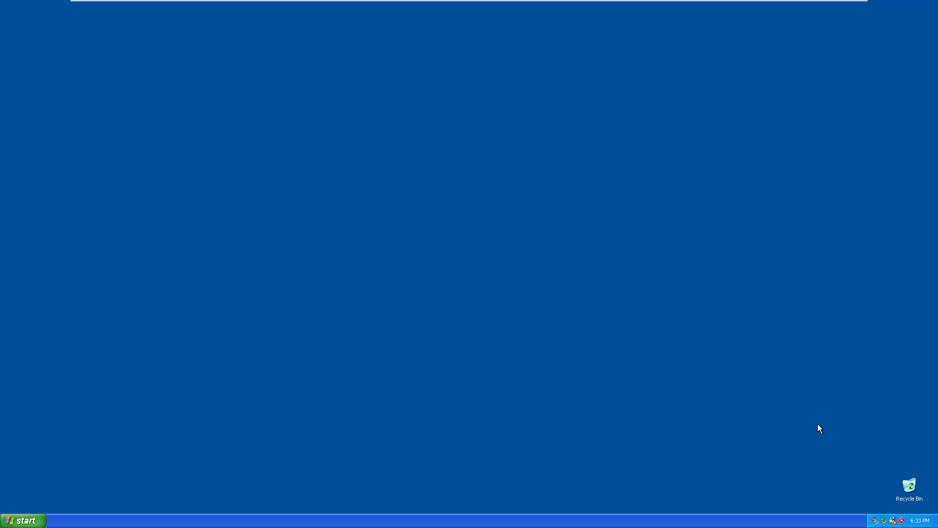
left_click_drag(841, 447, 909, 524)
left_click(748, 403)
Step: Look over the Start menu and the Control Panel categories, and close Control Panel
key("super")
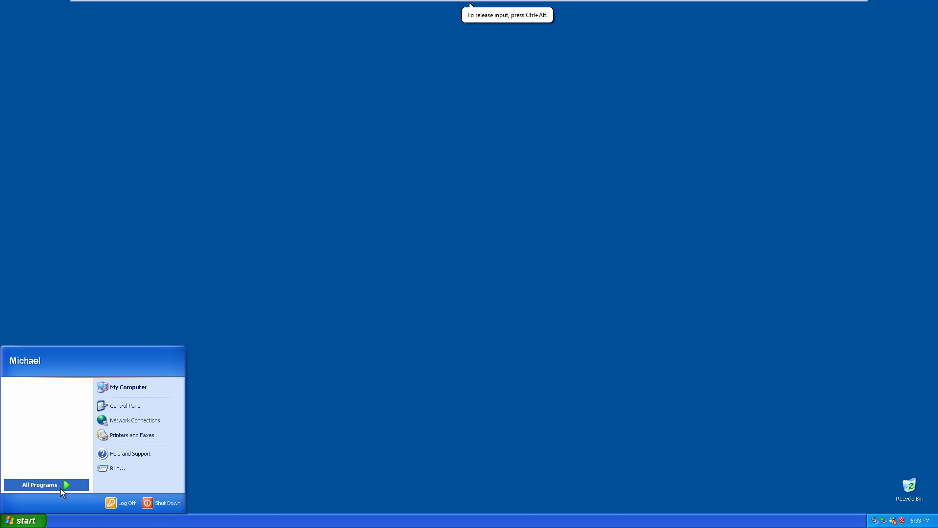
mouse_move(61, 488)
key("super")
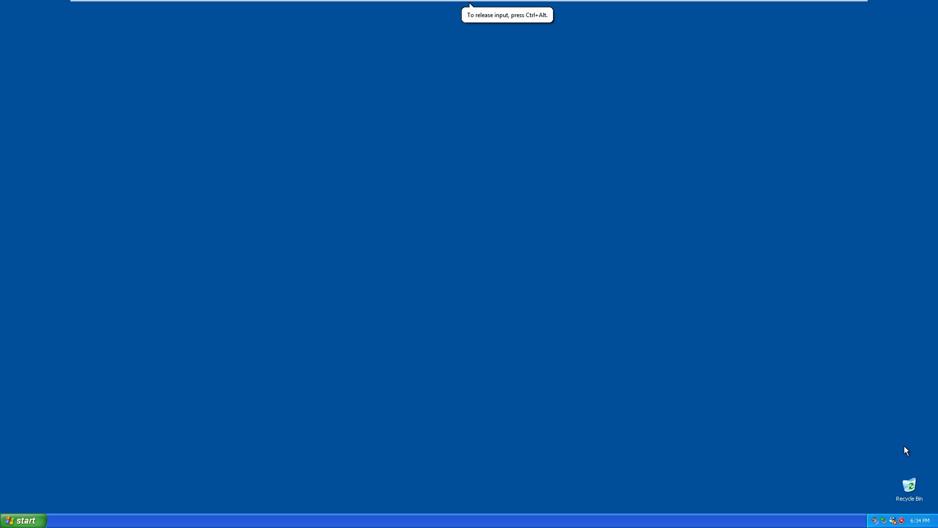
left_click(25, 521)
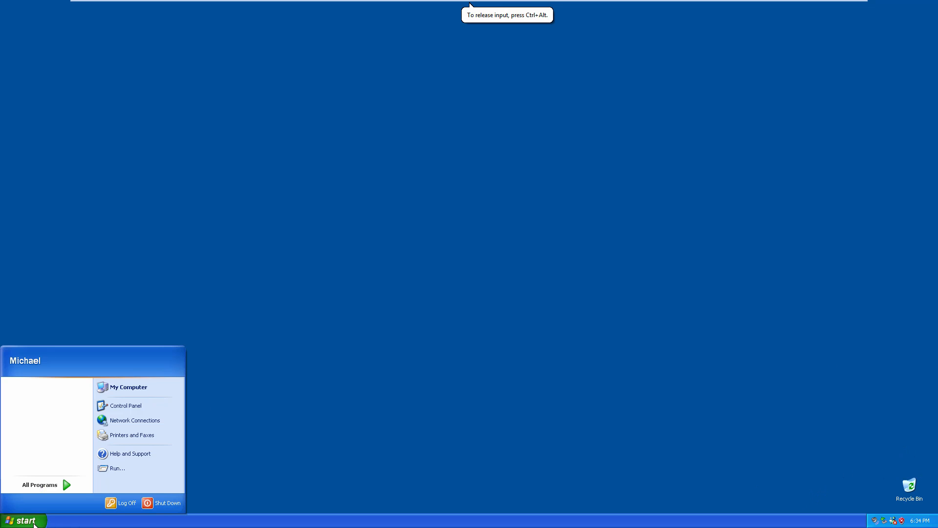
left_click(136, 408)
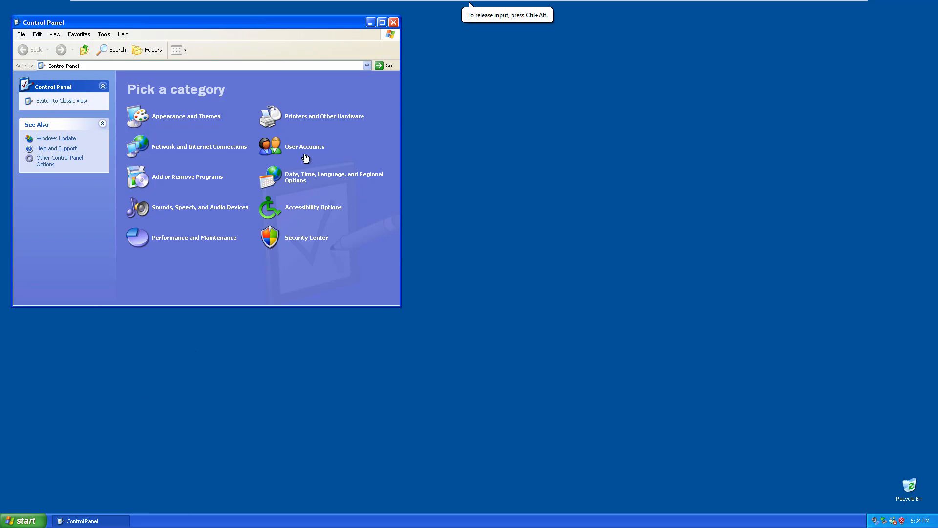
left_click_drag(249, 14, 446, 62)
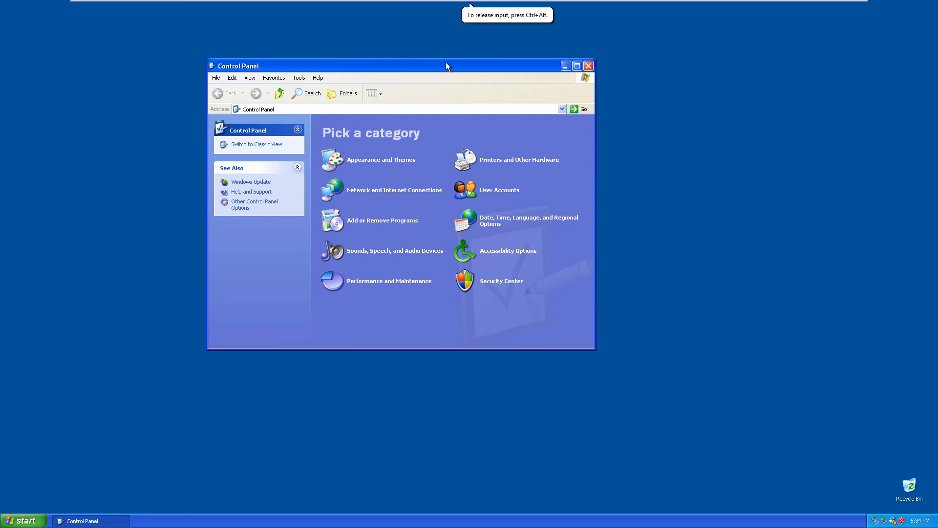
left_click(588, 66)
Step: Look through the FLP (C:) drive and its Program Files folder from My Computer, and close the window
left_click(24, 520)
left_click(137, 388)
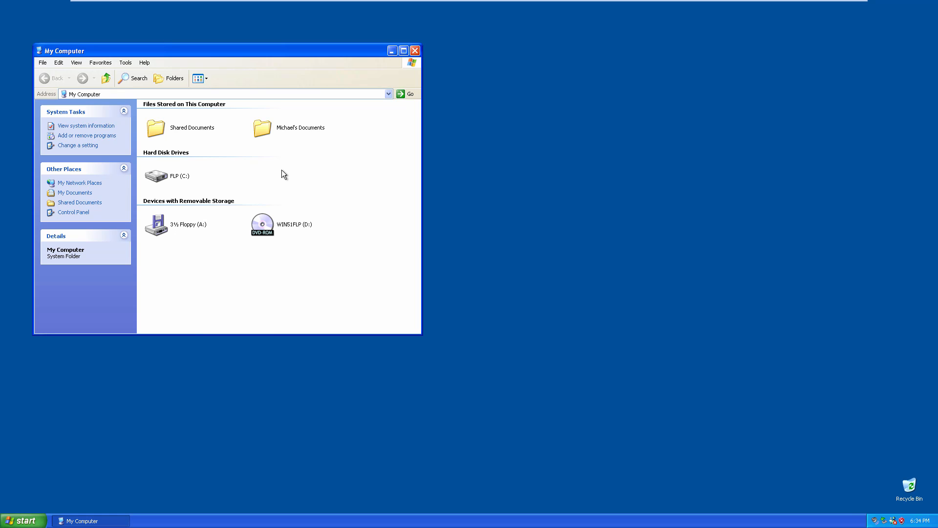
double_click(175, 176)
left_click(184, 171)
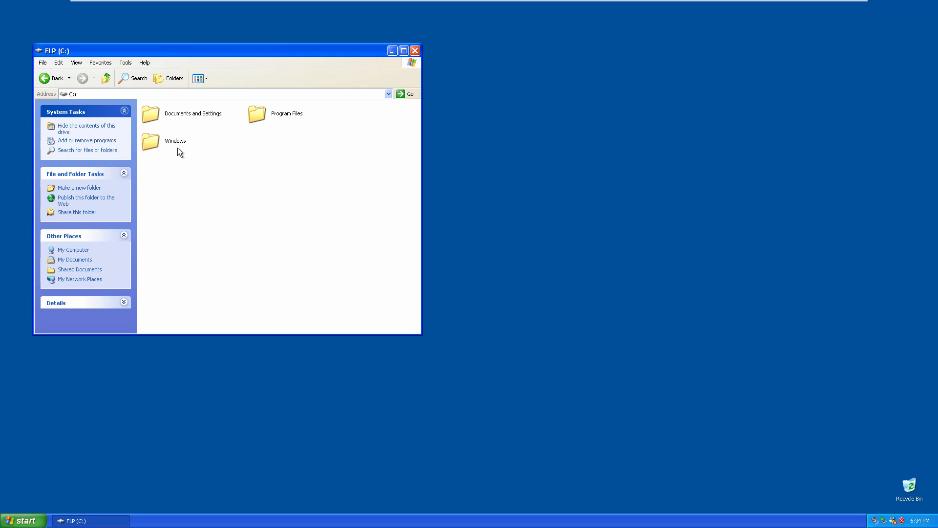
double_click(275, 114)
left_click(172, 171)
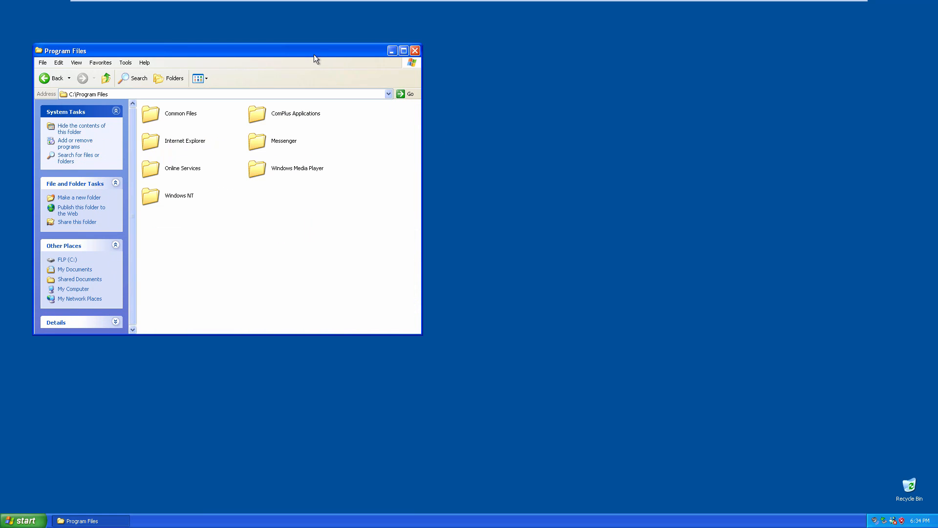
left_click_drag(314, 55, 428, 80)
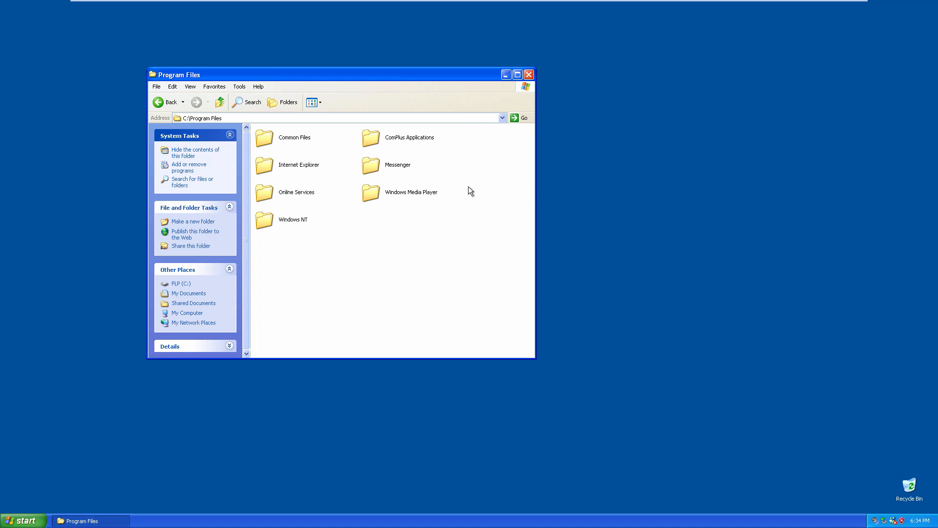
left_click(527, 76)
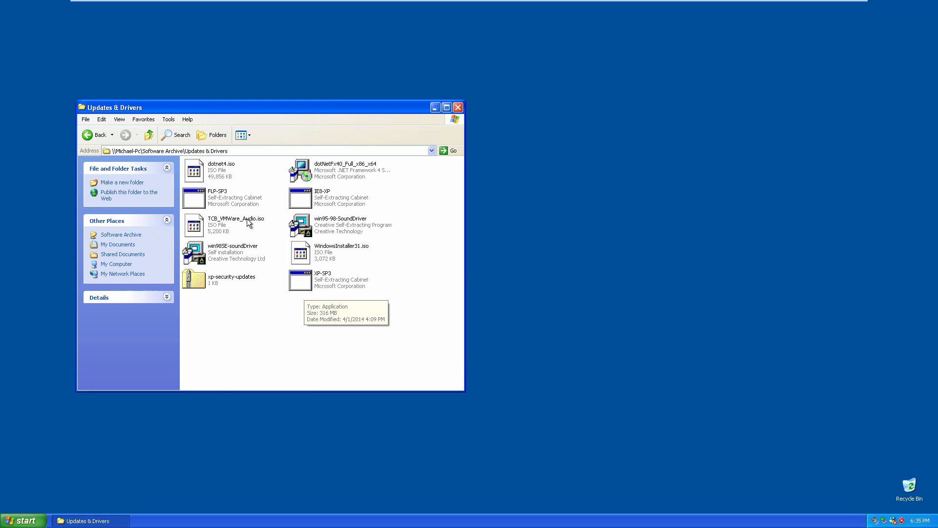
Step: Copy FLP-SP3 from the shared Updates & Drivers folder to the desktop and close the folder window
left_click(194, 198)
left_click(598, 198)
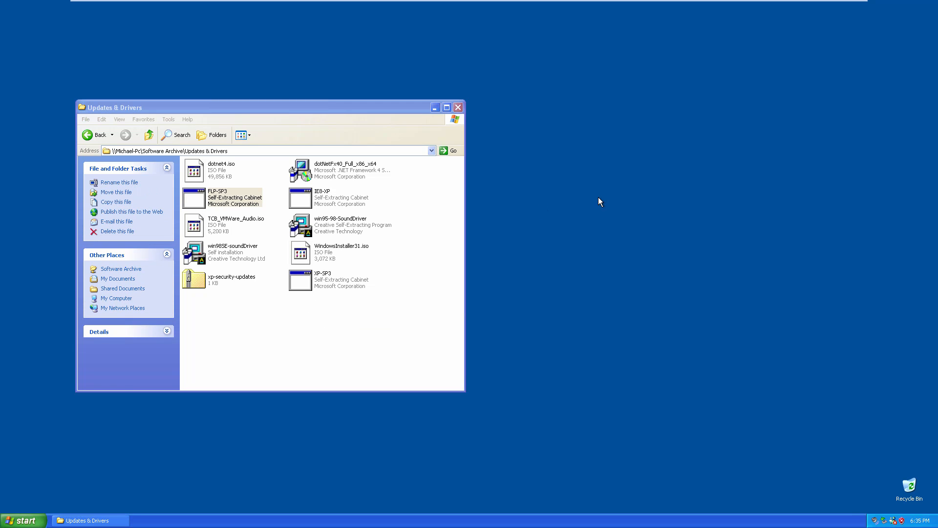
key("ctrl+v")
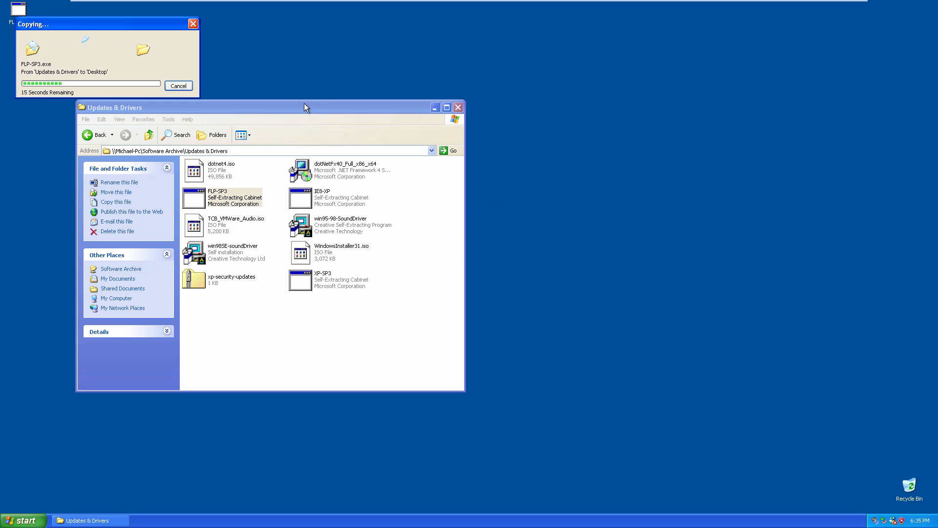
left_click_drag(304, 104, 597, 84)
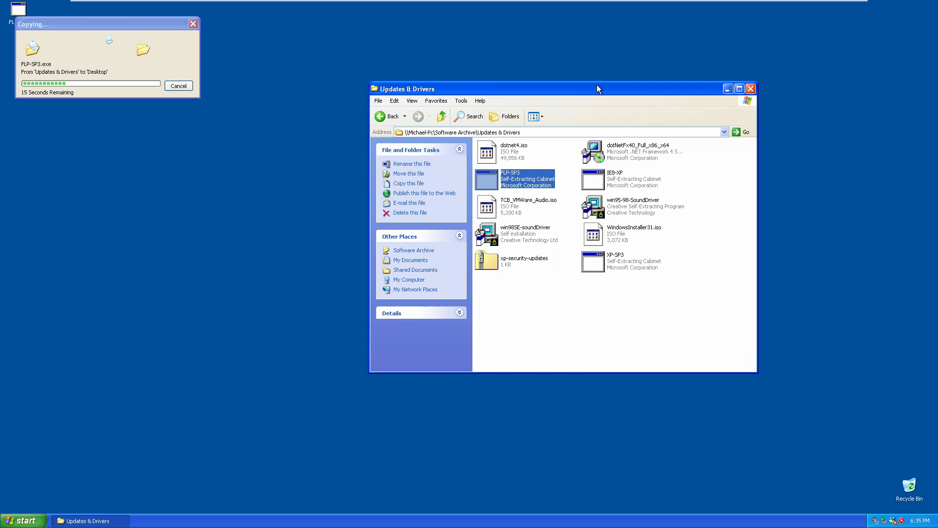
left_click(750, 89)
left_click_drag(70, 28, 229, 43)
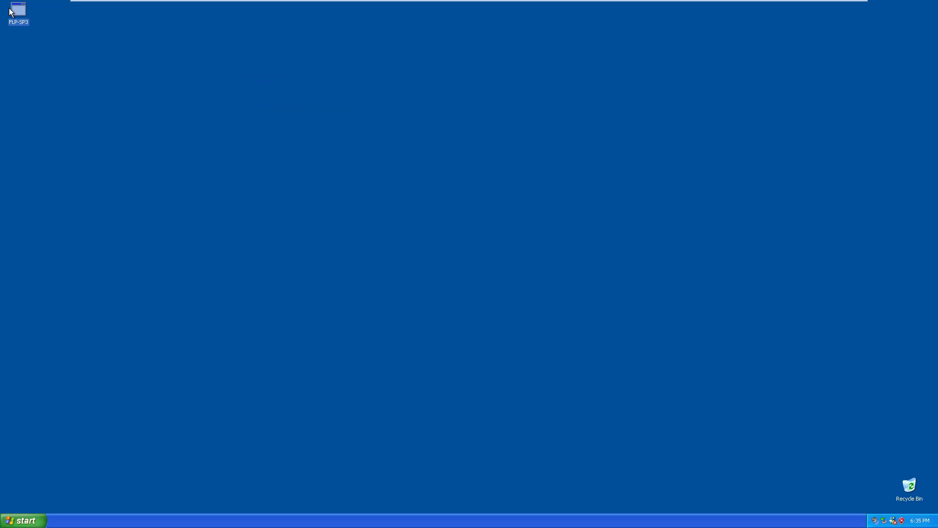
Step: Move the FLP-SP3 file away from the desktop's corner and launch it
left_click_drag(27, 20, 249, 167)
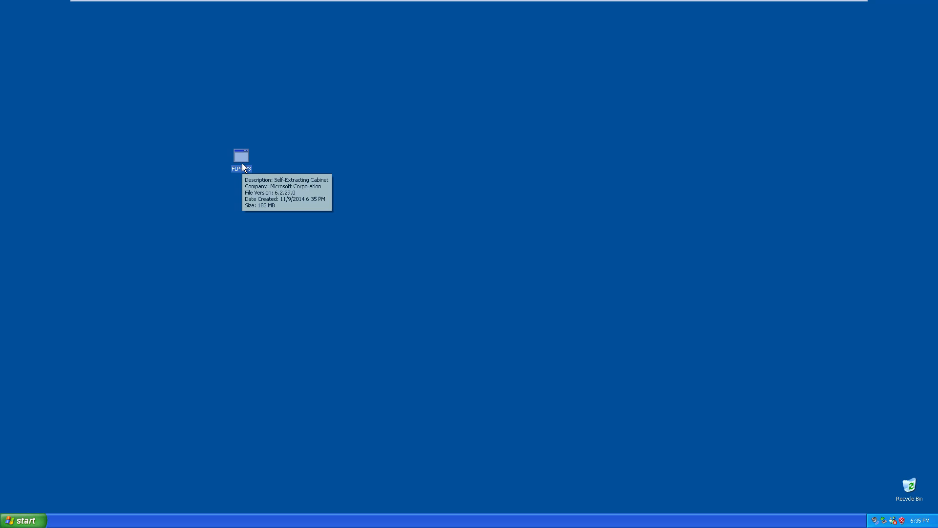
double_click(242, 164)
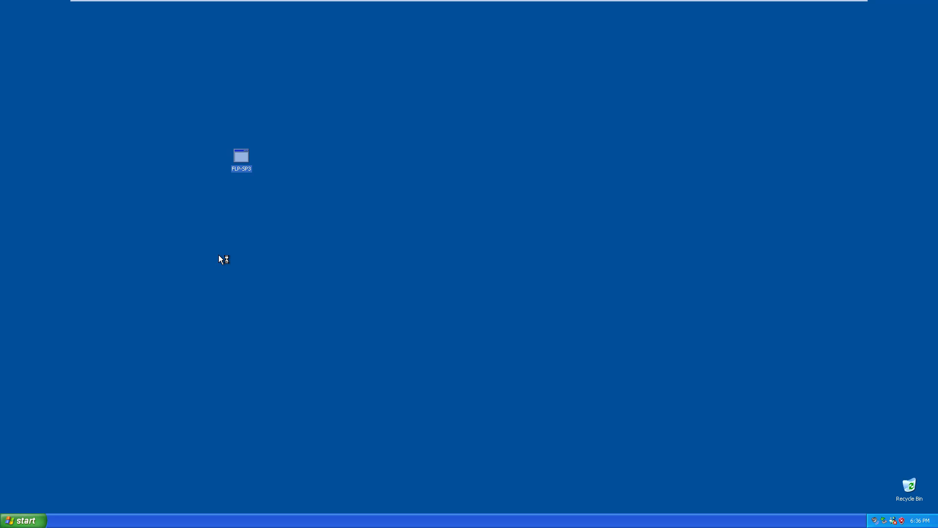
Step: Run winver to check the Windows version and service pack level, and close the version information
left_click(20, 520)
left_click(129, 465)
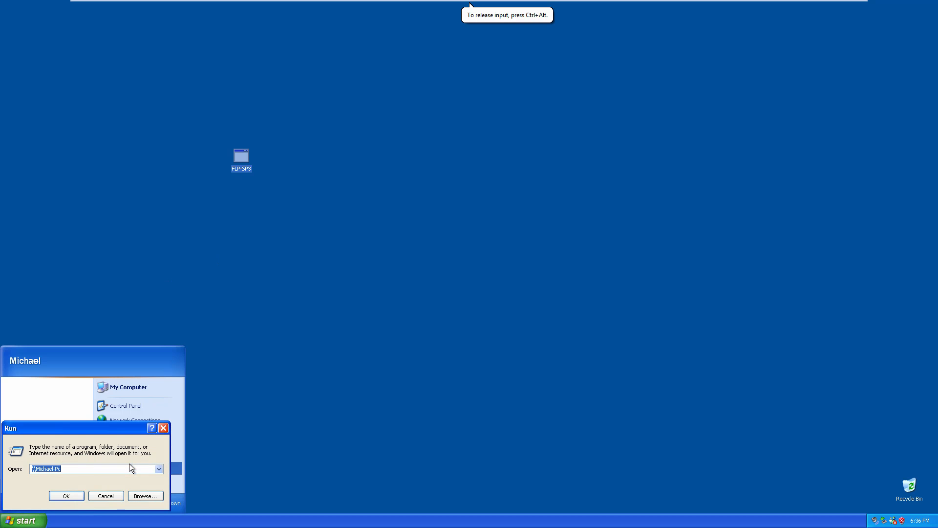
type("wind")
type("ver")
key("Return")
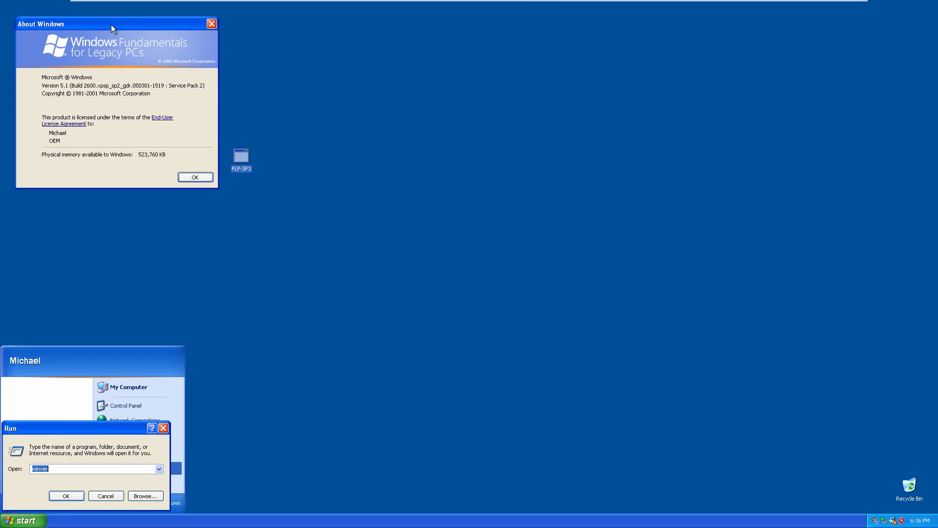
left_click_drag(108, 27, 407, 128)
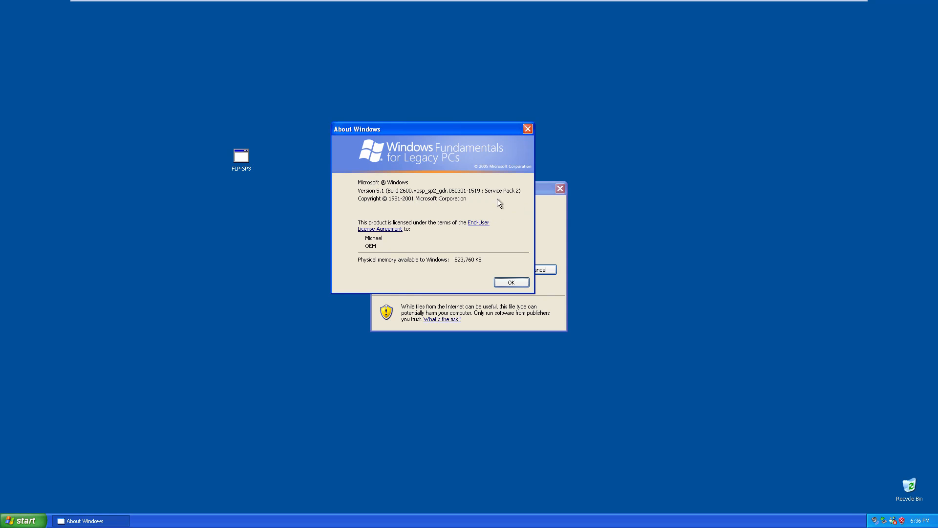
left_click(509, 283)
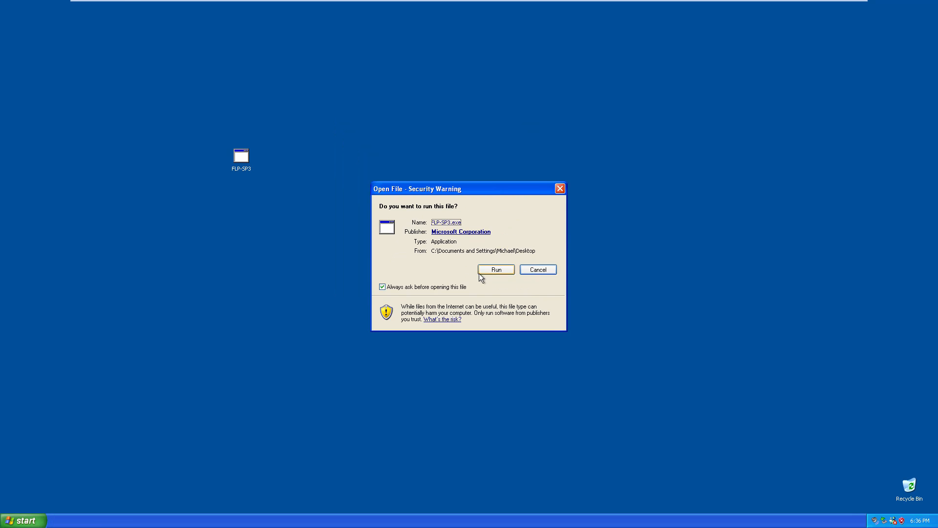
Step: Start the Windows XP Service Pack 3 installation with the license accepted and the default uninstall folder, and move the wizard out of the way
left_click(496, 270)
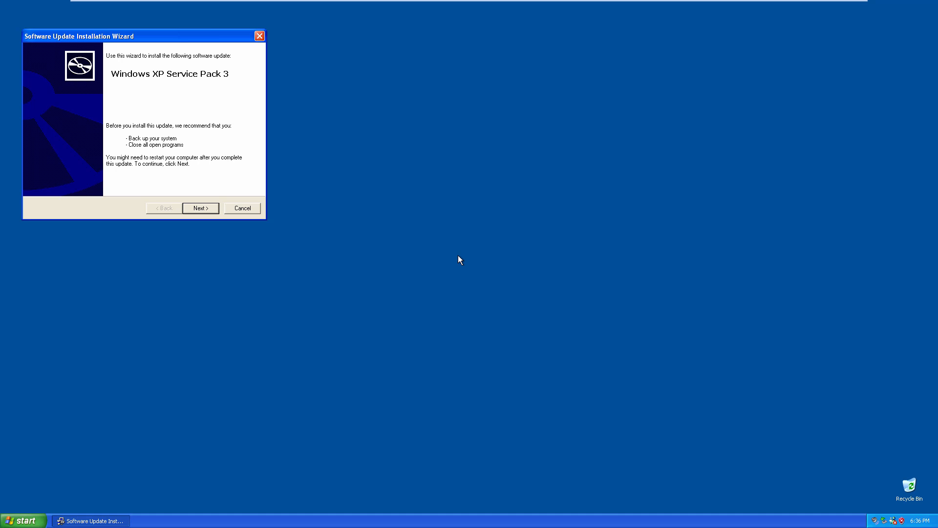
left_click(201, 208)
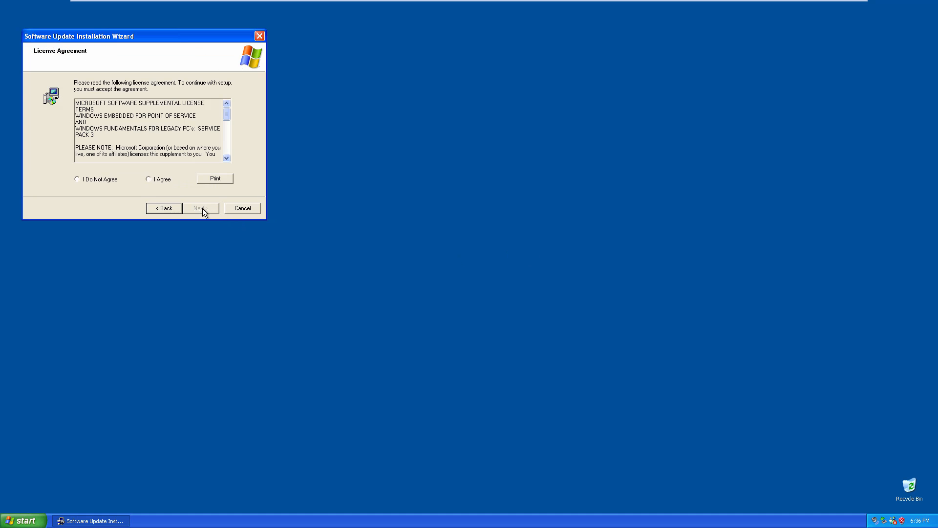
left_click(166, 208)
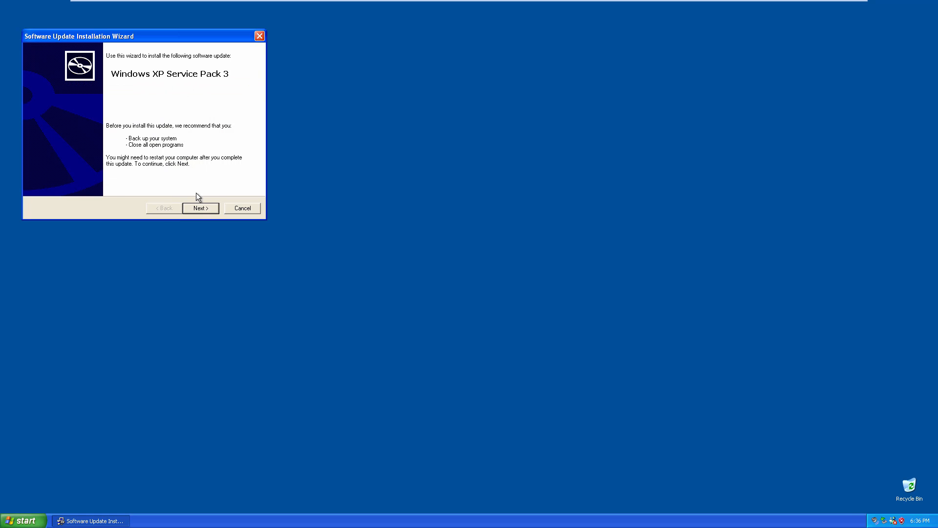
left_click(186, 205)
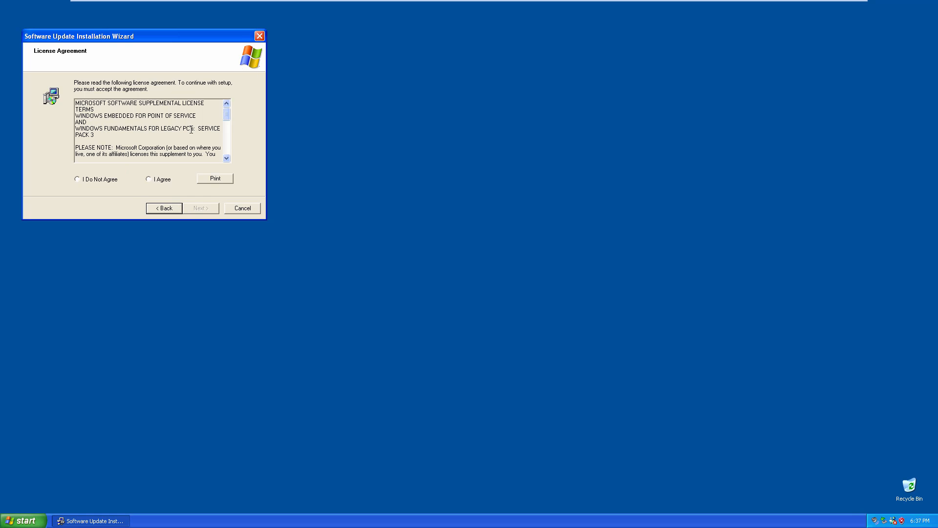
left_click(162, 180)
left_click(200, 207)
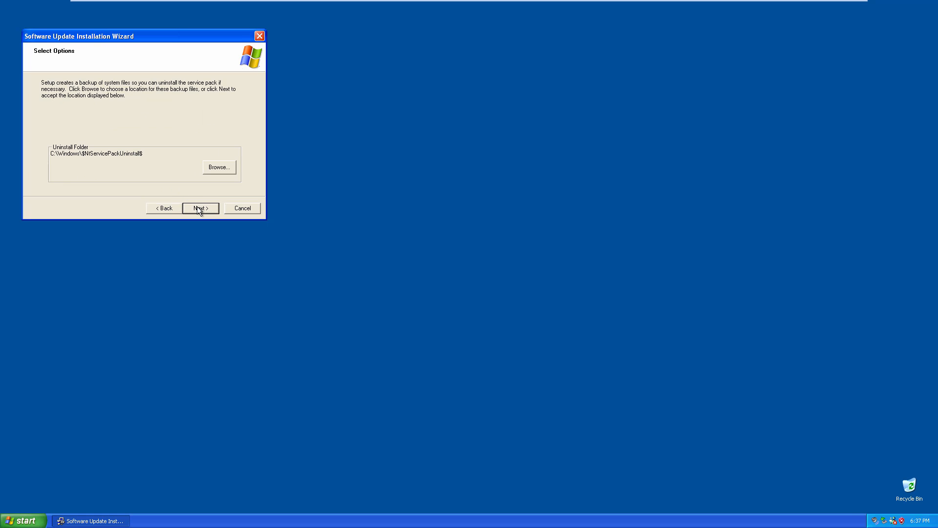
left_click(198, 209)
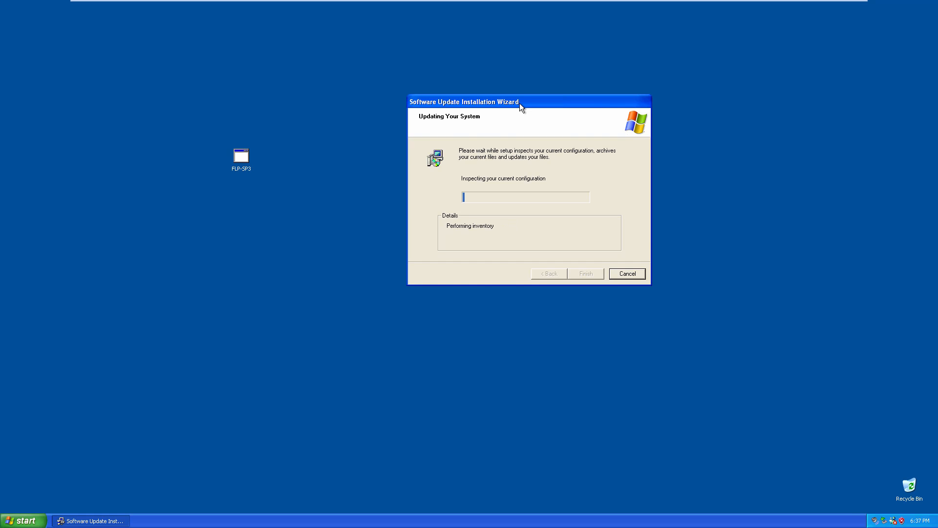
left_click_drag(486, 100, 762, 18)
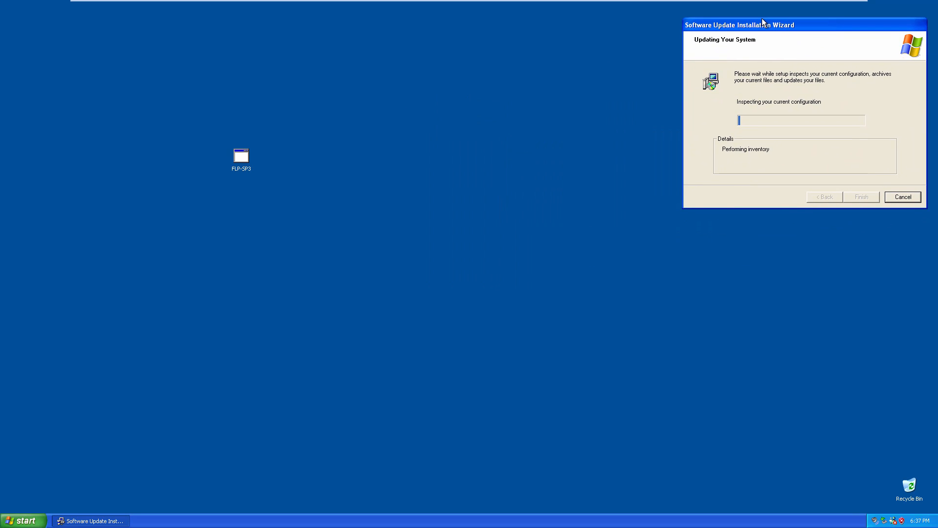
Step: Look through the installed programs, including the Accessories and System Tools groups, while the update runs
left_click(43, 521)
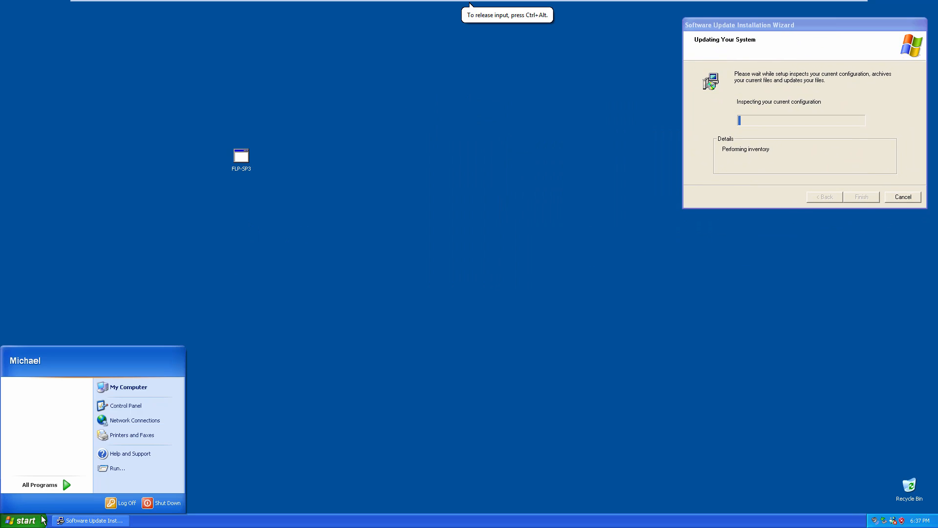
mouse_move(47, 489)
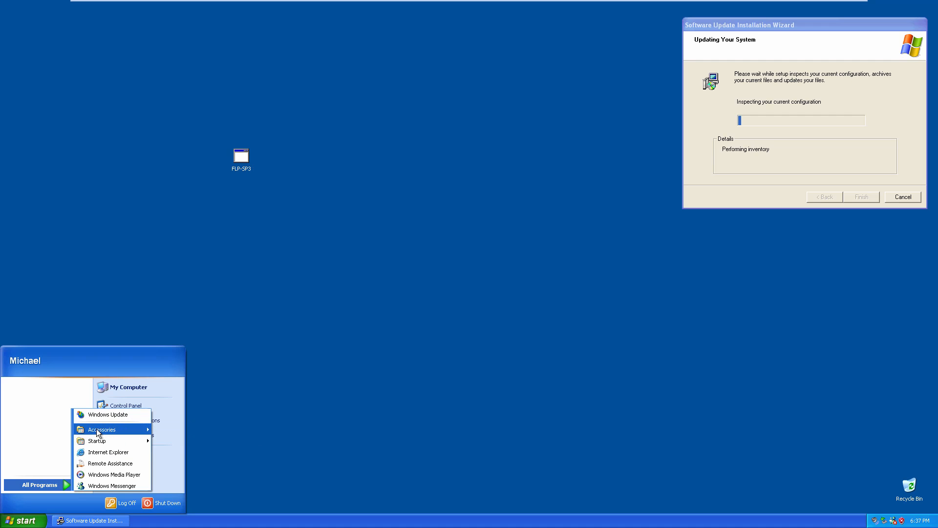
mouse_move(98, 433)
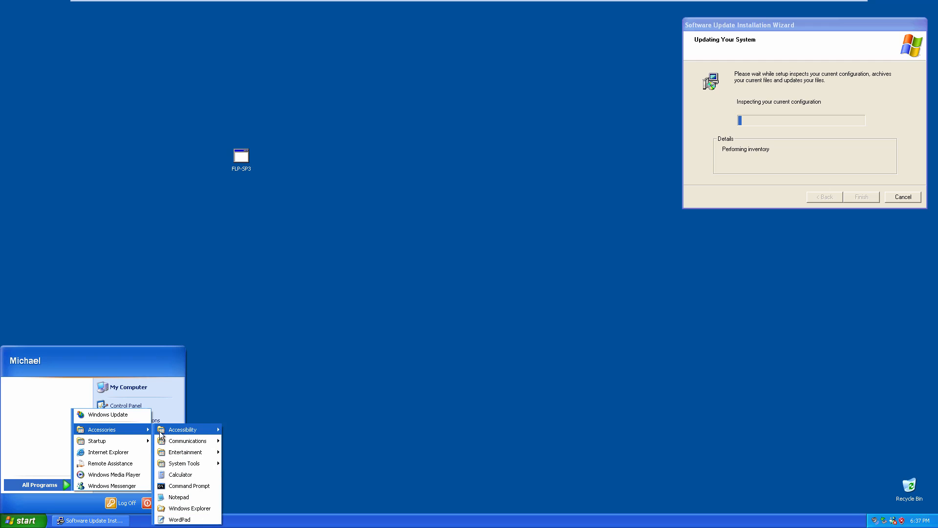
mouse_move(170, 435)
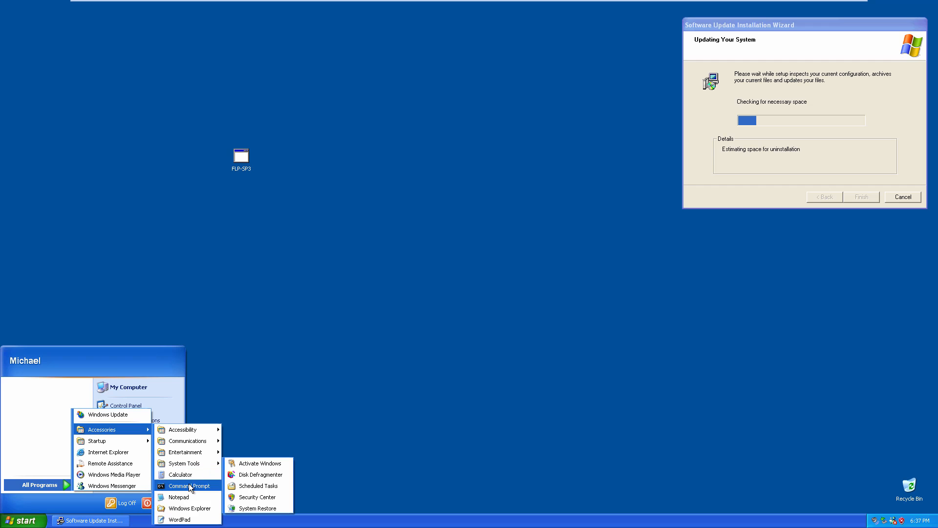
left_click(132, 442)
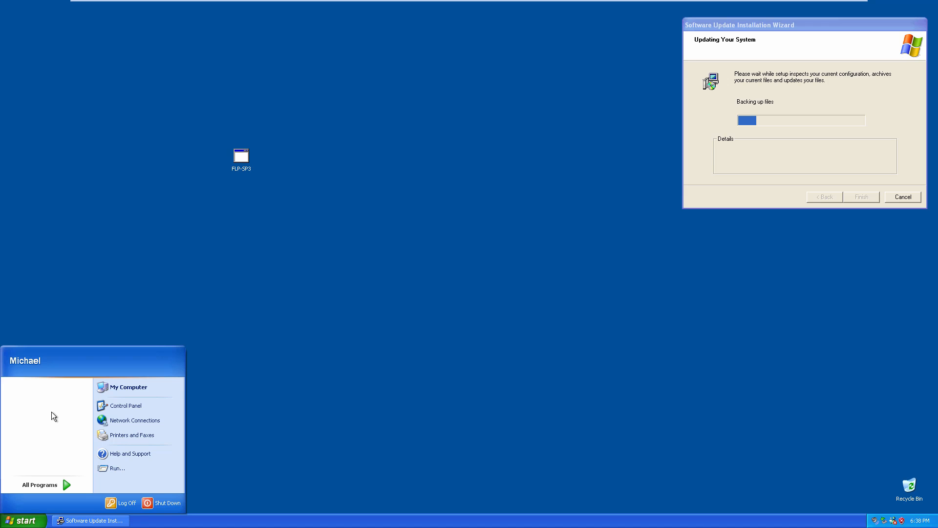
left_click(262, 337)
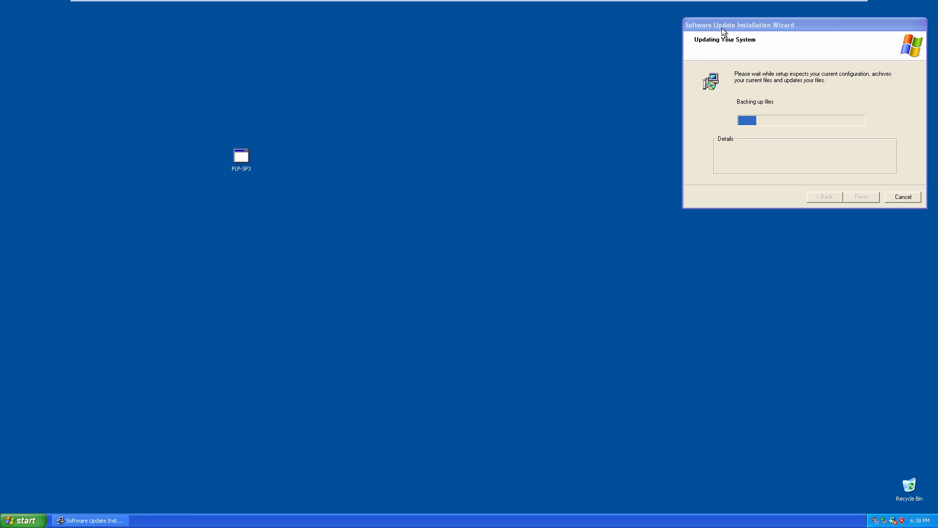
Step: Move the installation wizard nearer the desktop's middle and finish the Service Pack 3 setup with an immediate restart
left_click_drag(722, 28, 423, 85)
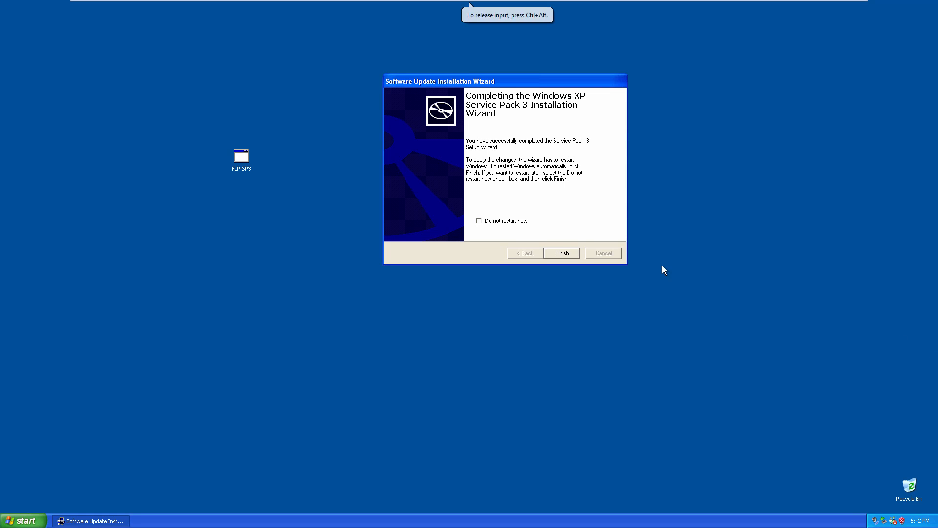
left_click(572, 254)
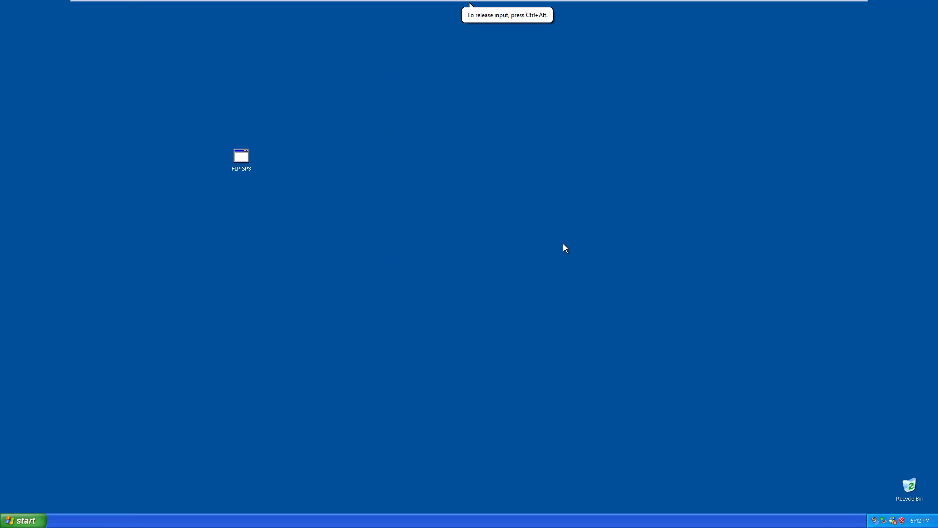